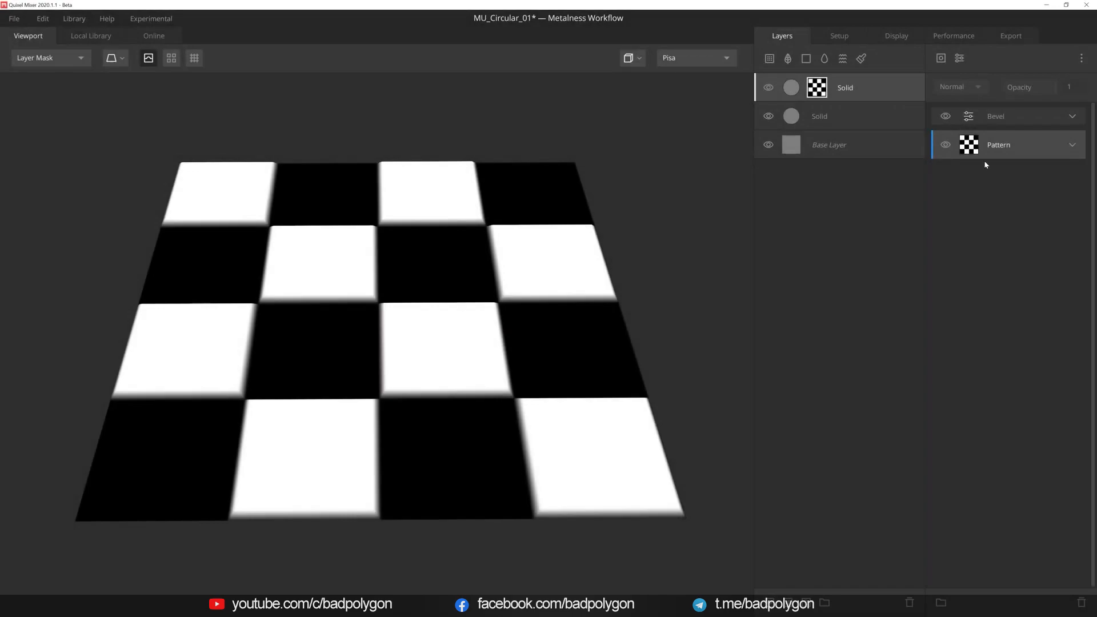
Add a Circular Transform modifier above the checker pattern with margins of 0.254 and 0.921 and 5 repetitions
left_click(960, 59)
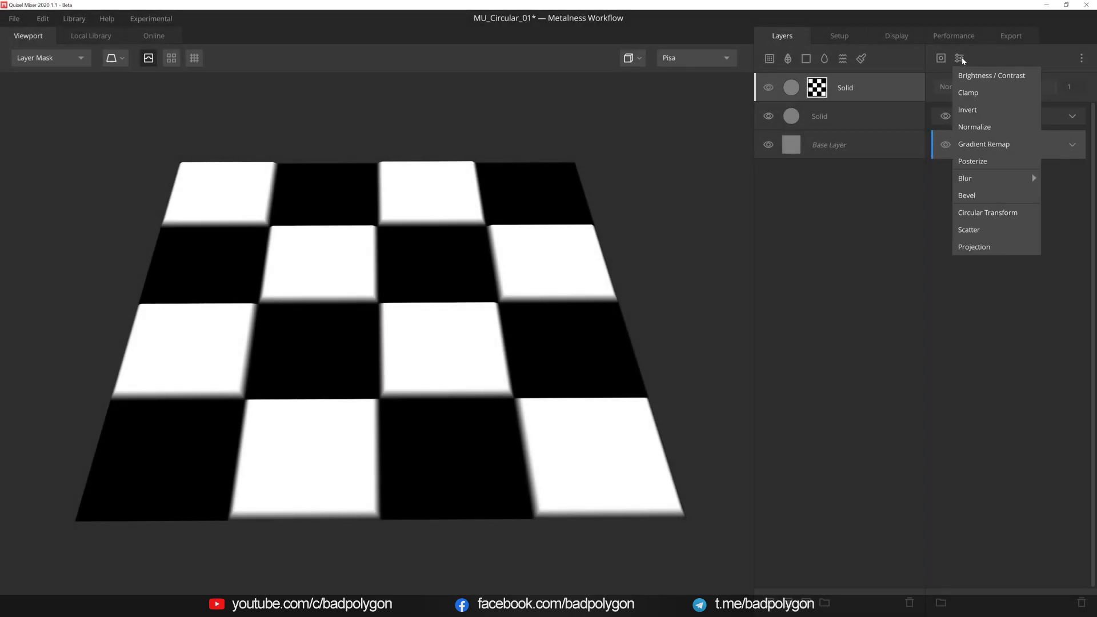
left_click(977, 208)
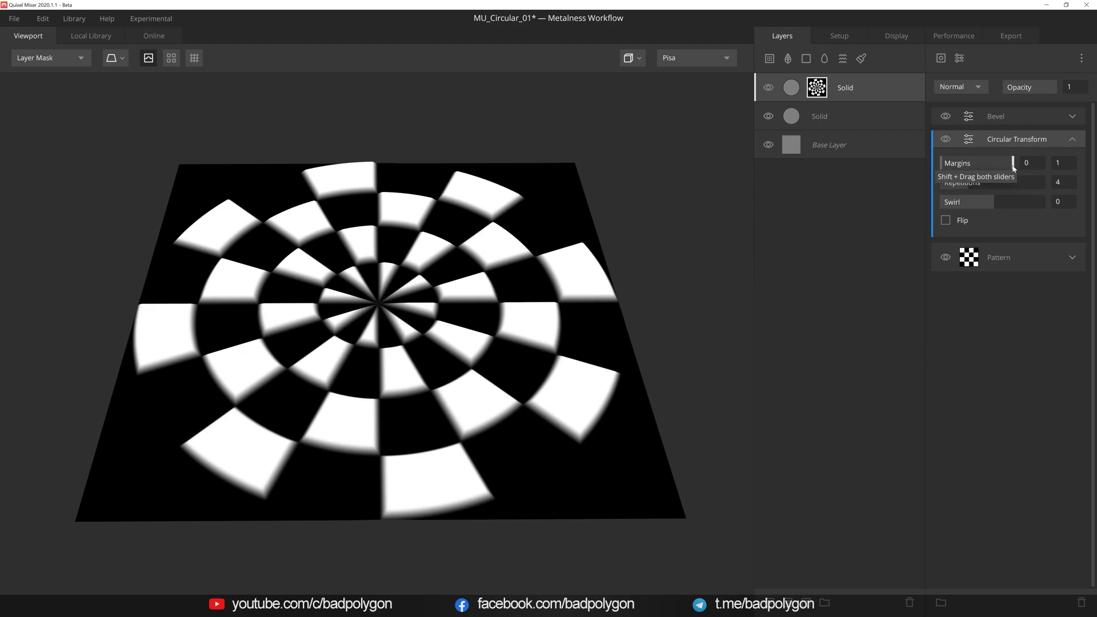
left_click_drag(941, 165, 977, 184)
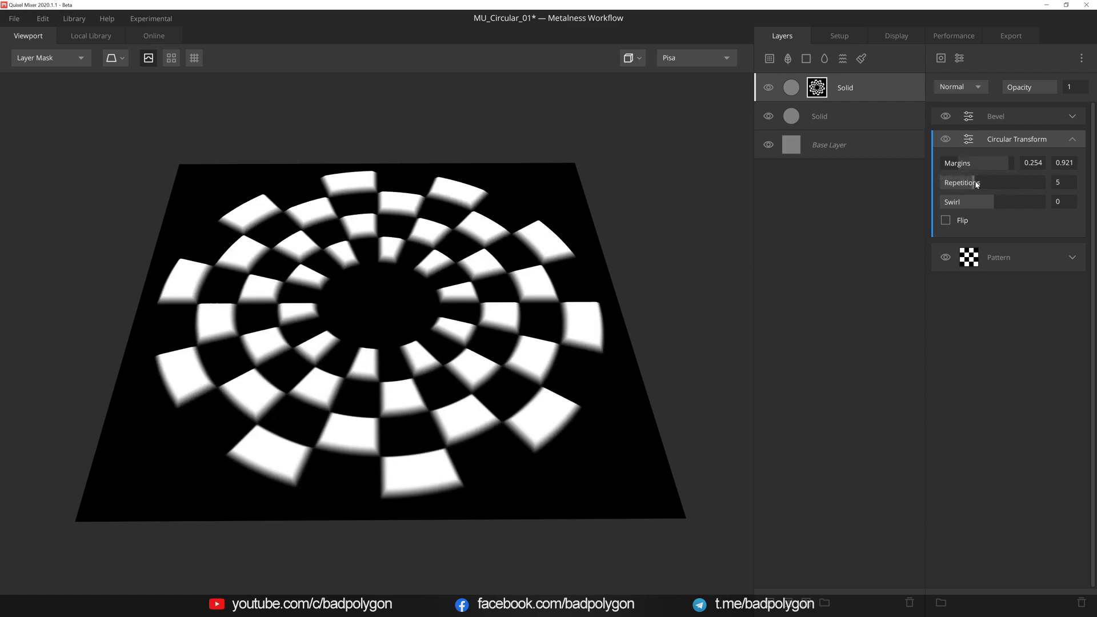
Set the Circular Transform's swirl to -0.376 and toggle its Flip option on and back off
mouse_move(994, 204)
left_mouse_down()
mouse_move(1016, 206)
mouse_move(975, 203)
left_mouse_up()
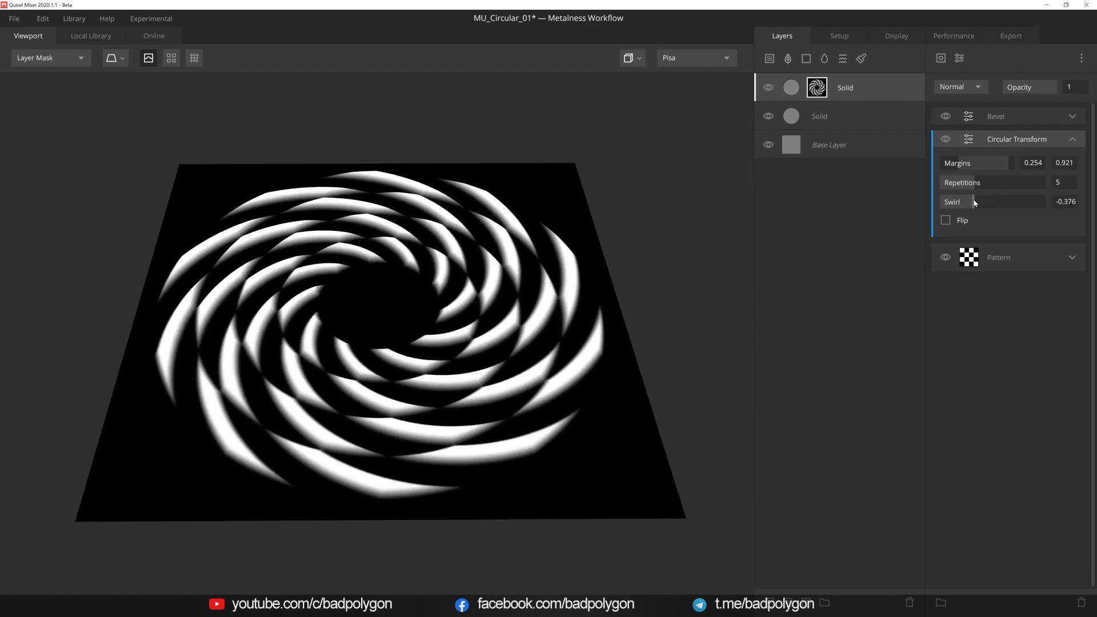
left_click(946, 220)
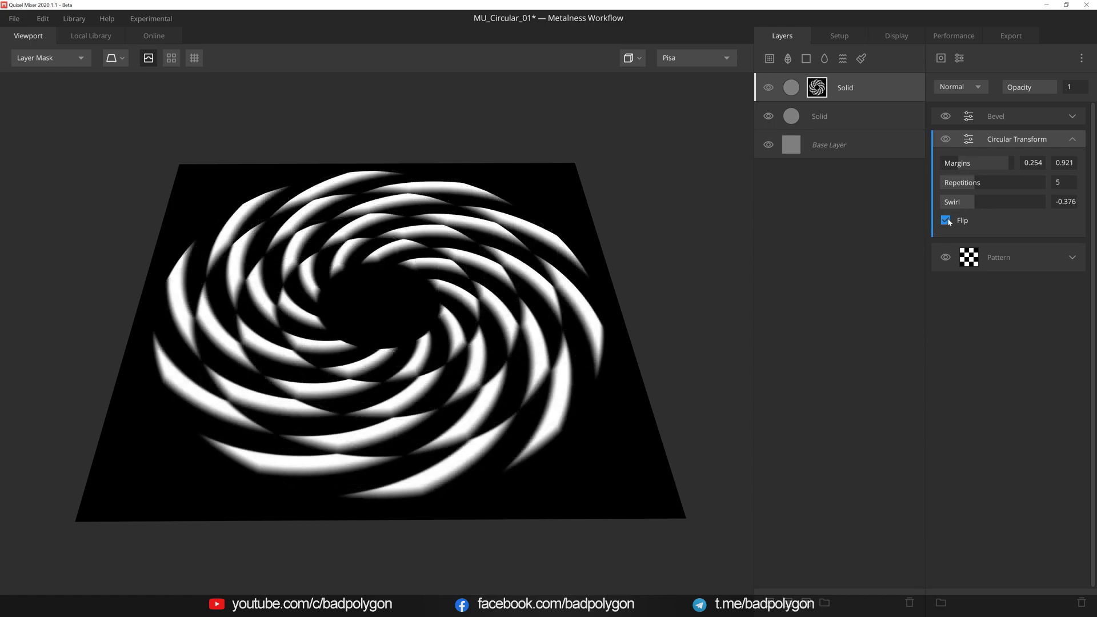
left_click(946, 221)
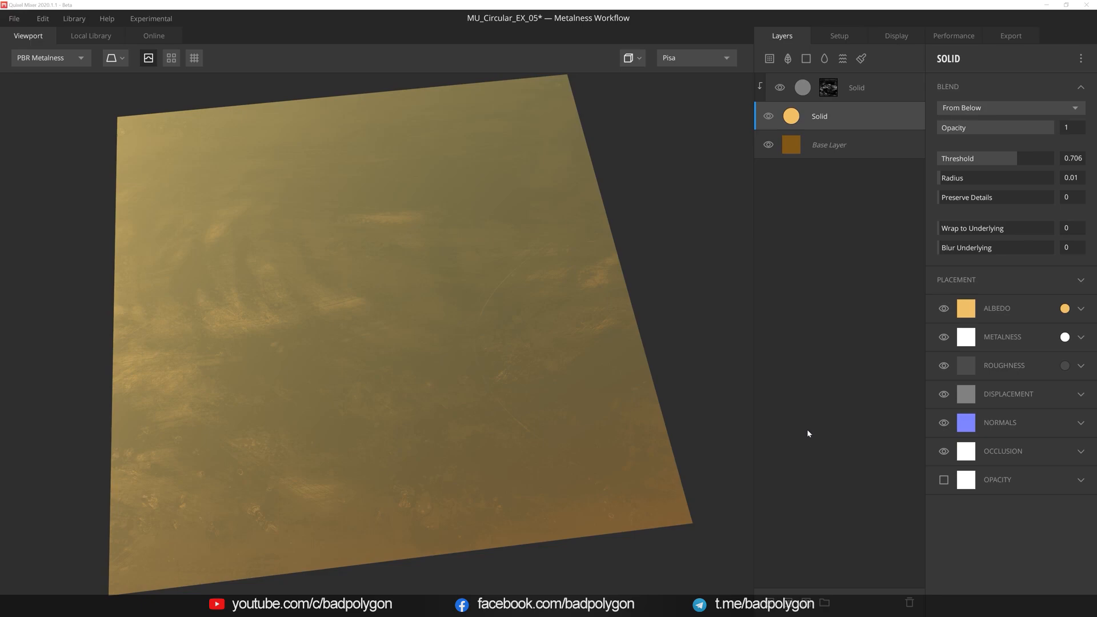
Add a mask stack to the golden Solid layer and give it a Square pattern repeated 2 times in X and Y
left_click(771, 604)
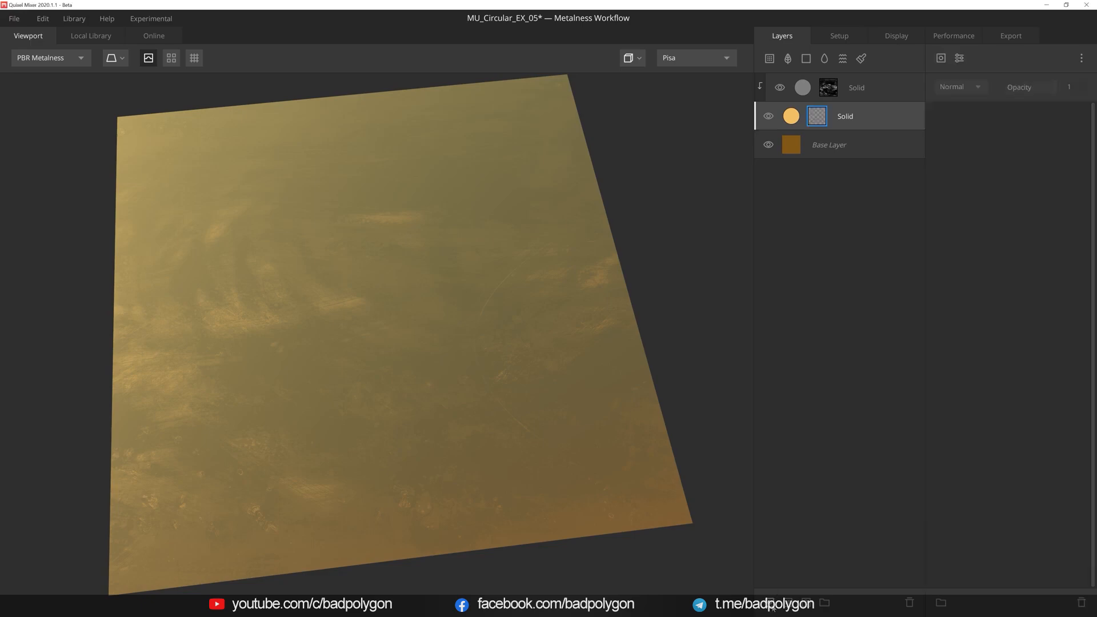
left_click(941, 59)
mouse_move(971, 126)
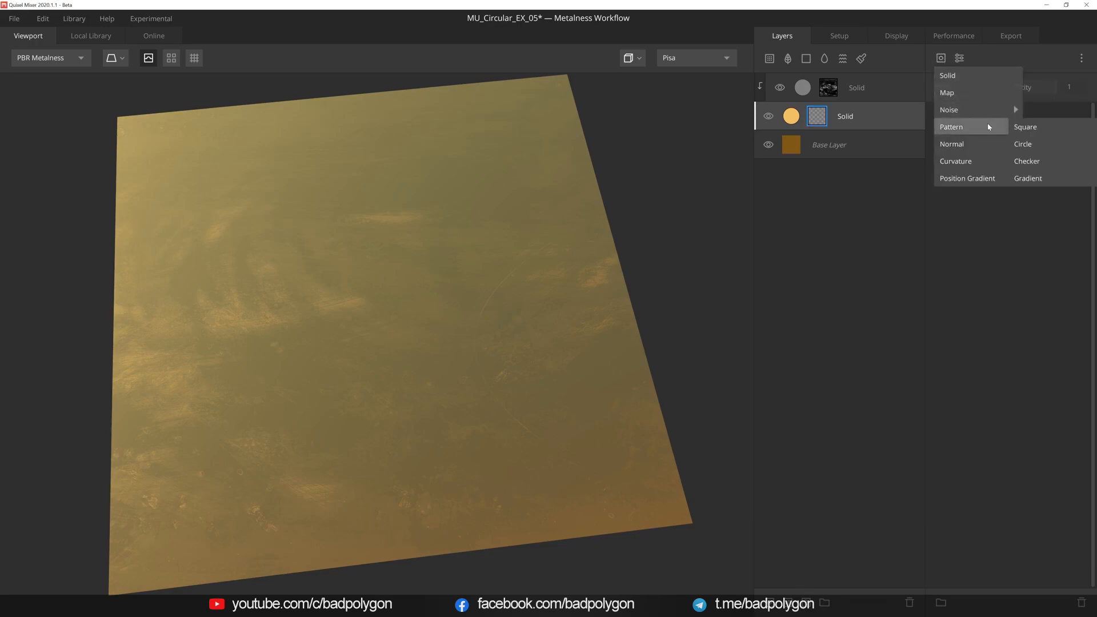
left_click(1041, 131)
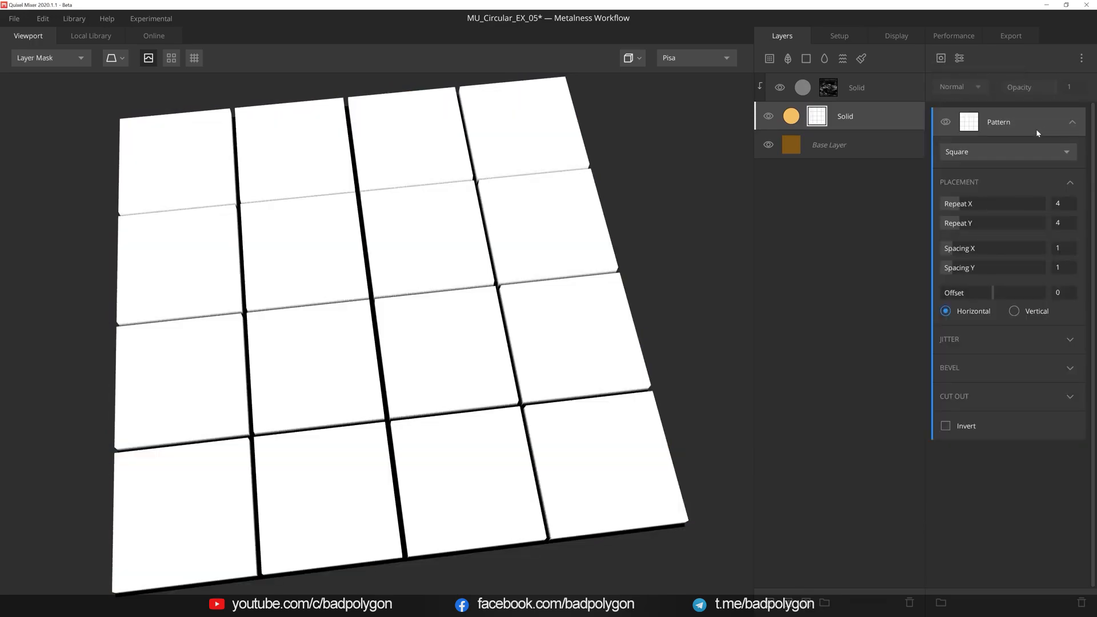
left_click_drag(960, 204, 949, 224)
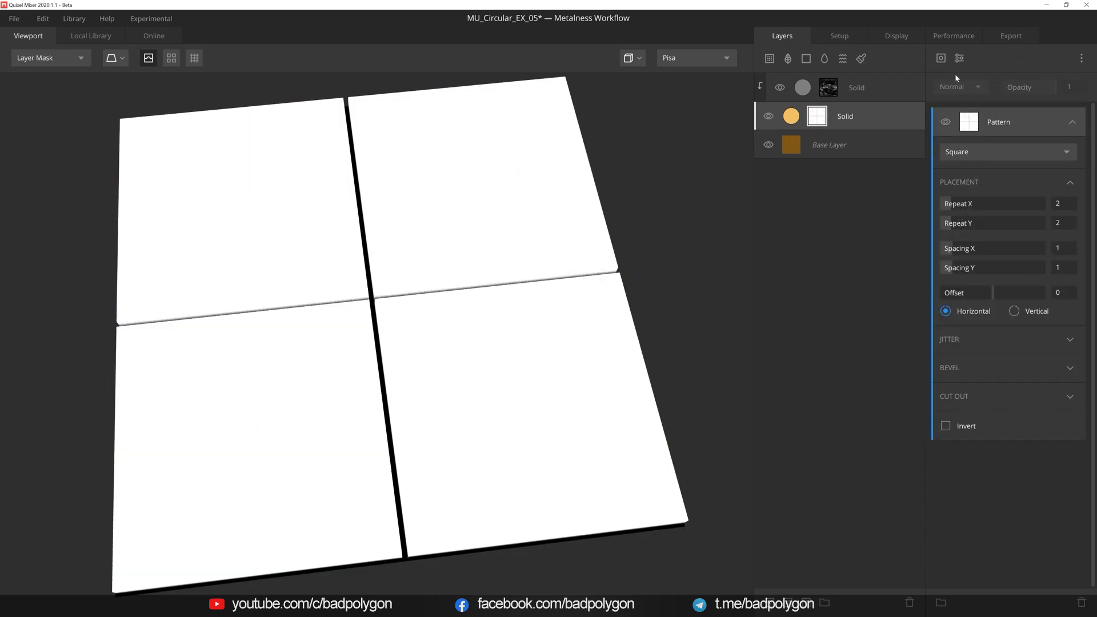
Add a Solid component above the square pattern in the mask and set its brightness to 1
left_click(959, 57)
left_click(969, 76)
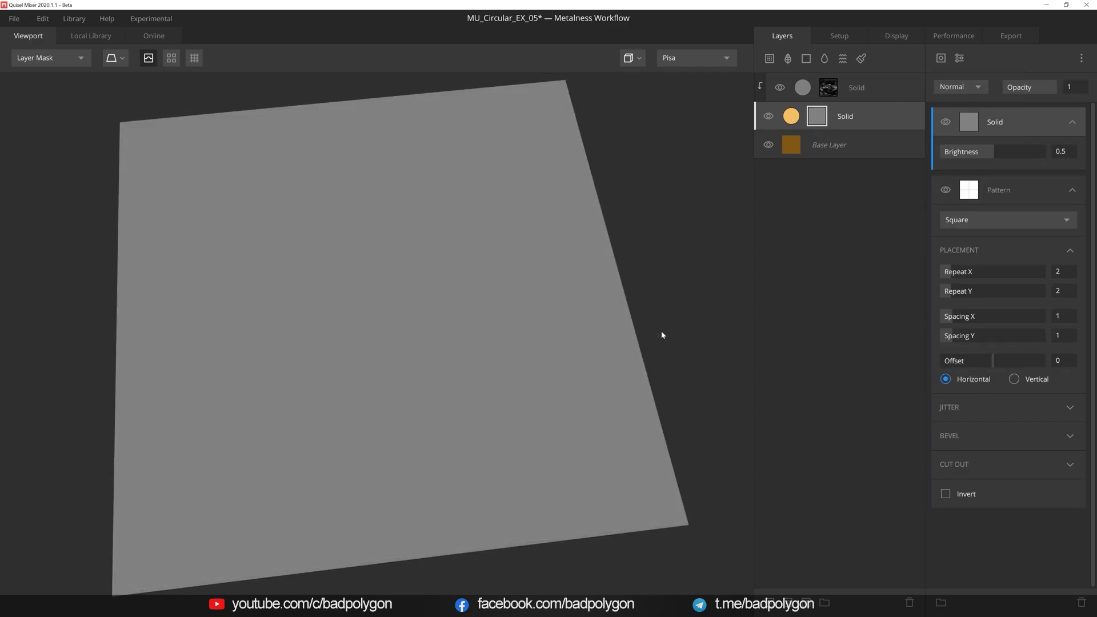
left_click_drag(997, 151, 1076, 153)
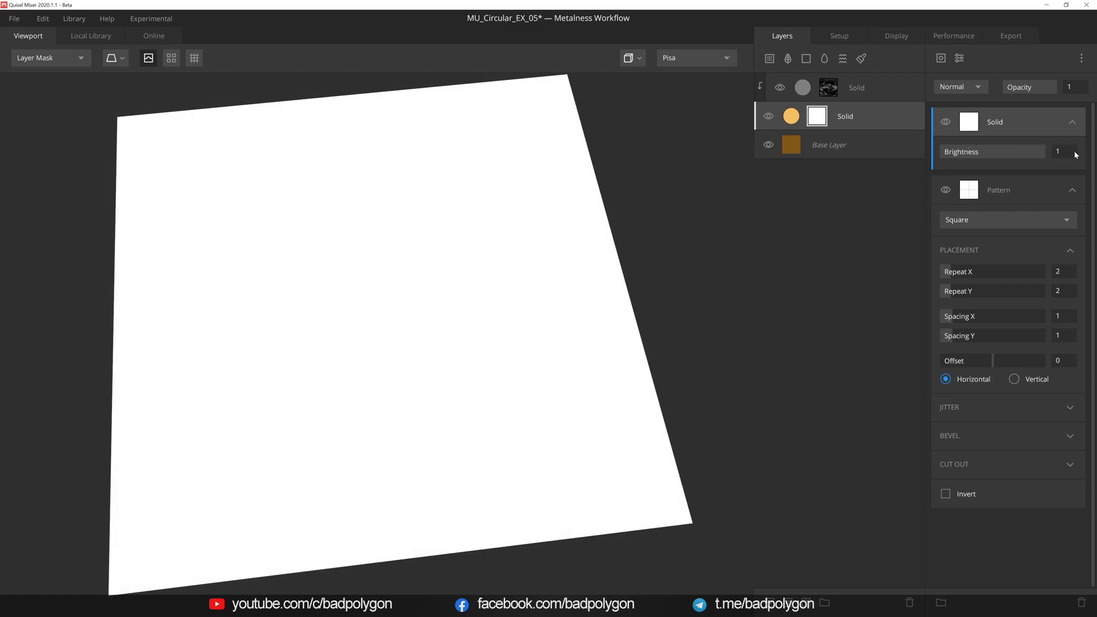
Add a Projection modifier above the mask's Solid component and clip it to that component
left_click(961, 60)
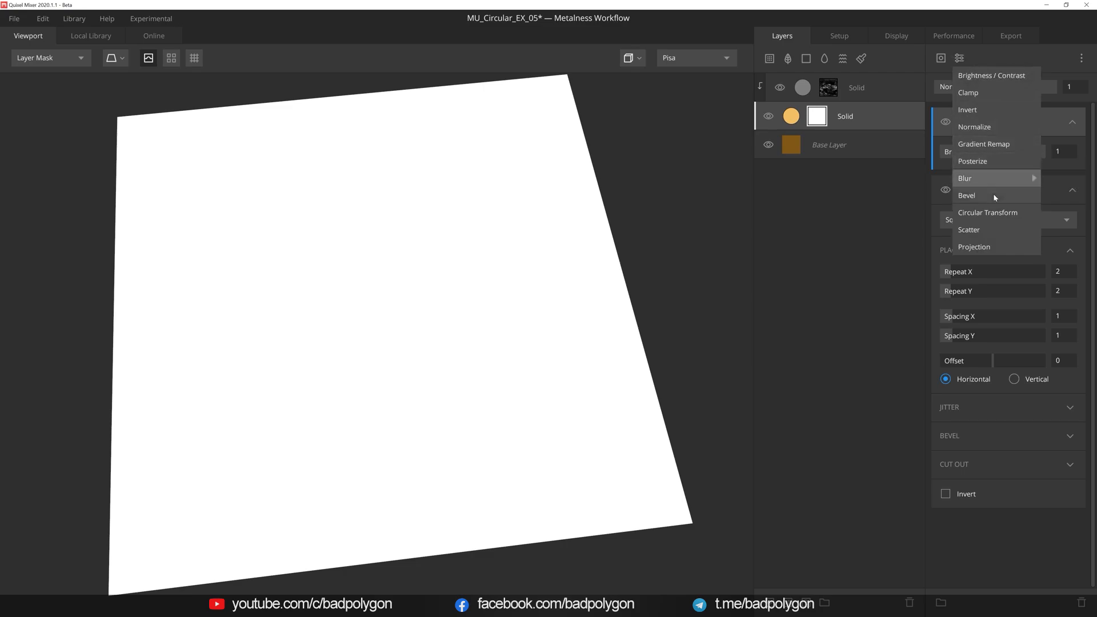
left_click(995, 242)
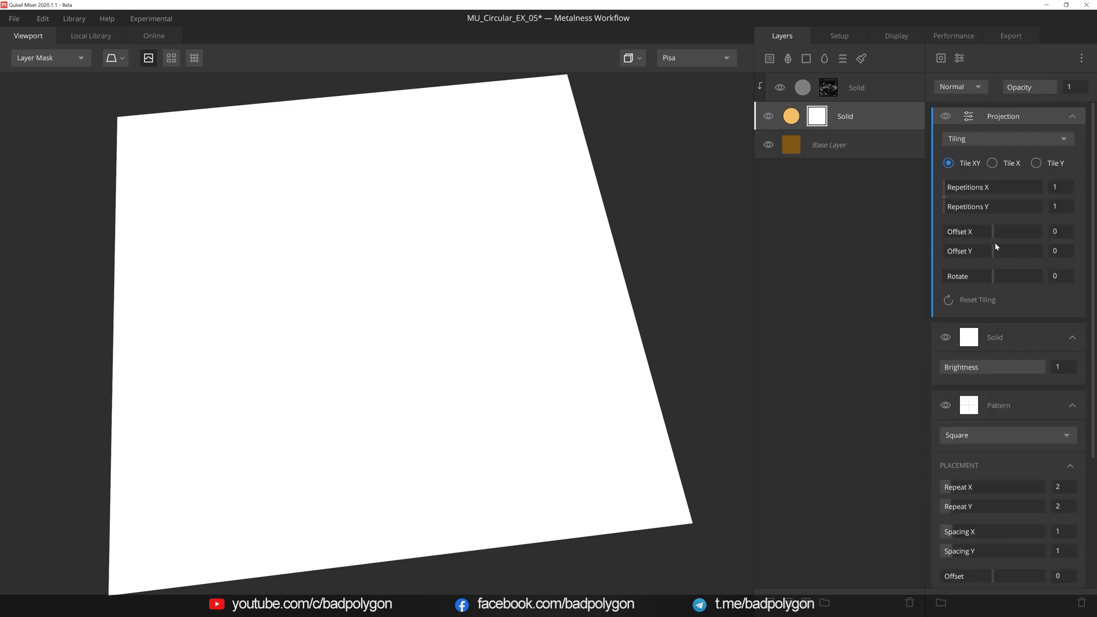
left_click(1009, 115, "alt")
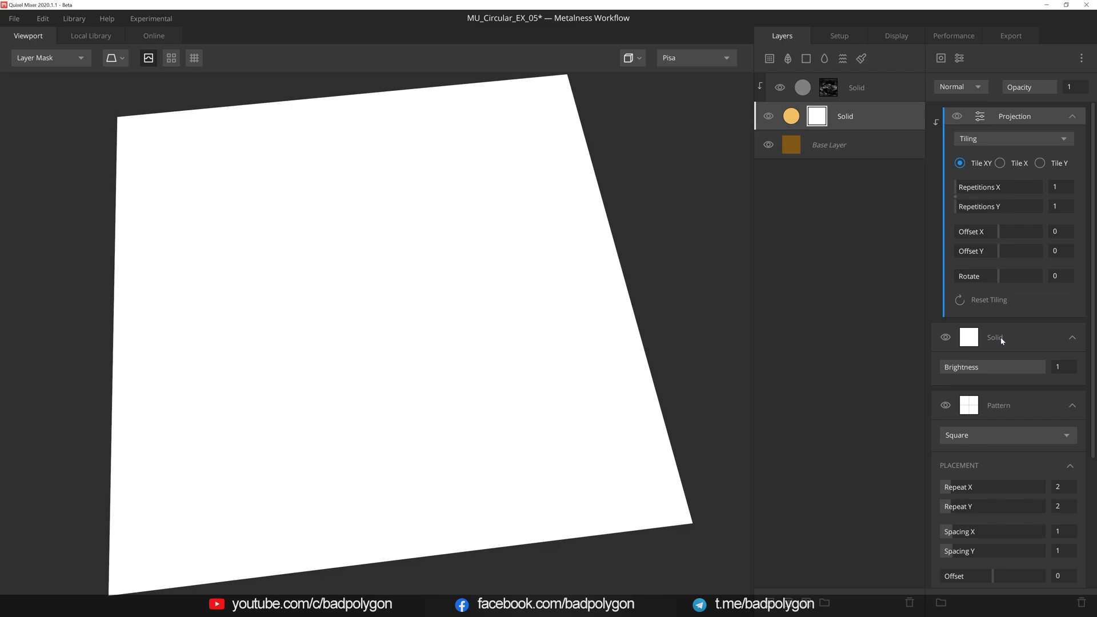
Switch the Projection modifier to Freeform, rotated 45 and scaled to 0.312
left_click(1023, 140)
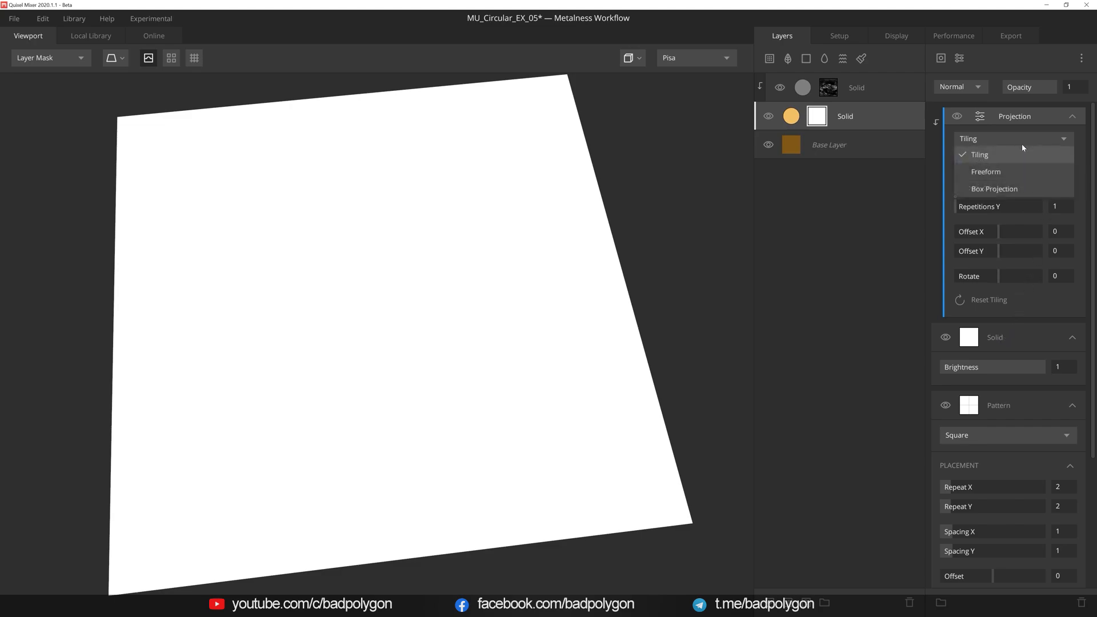
left_click(1015, 173)
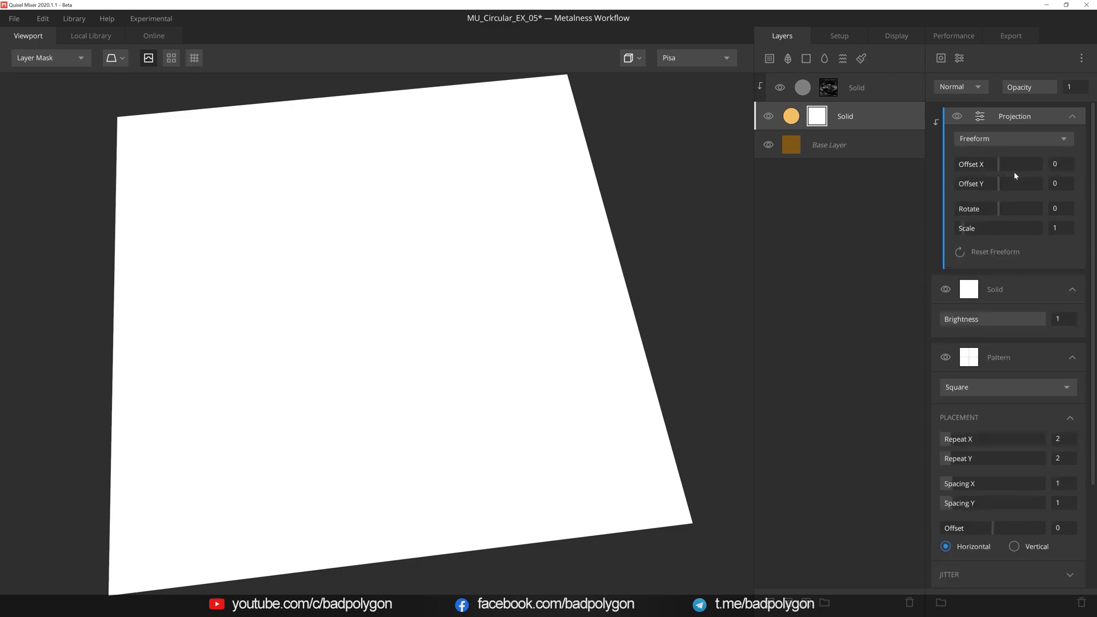
left_click(1044, 201)
type("45")
key("Return")
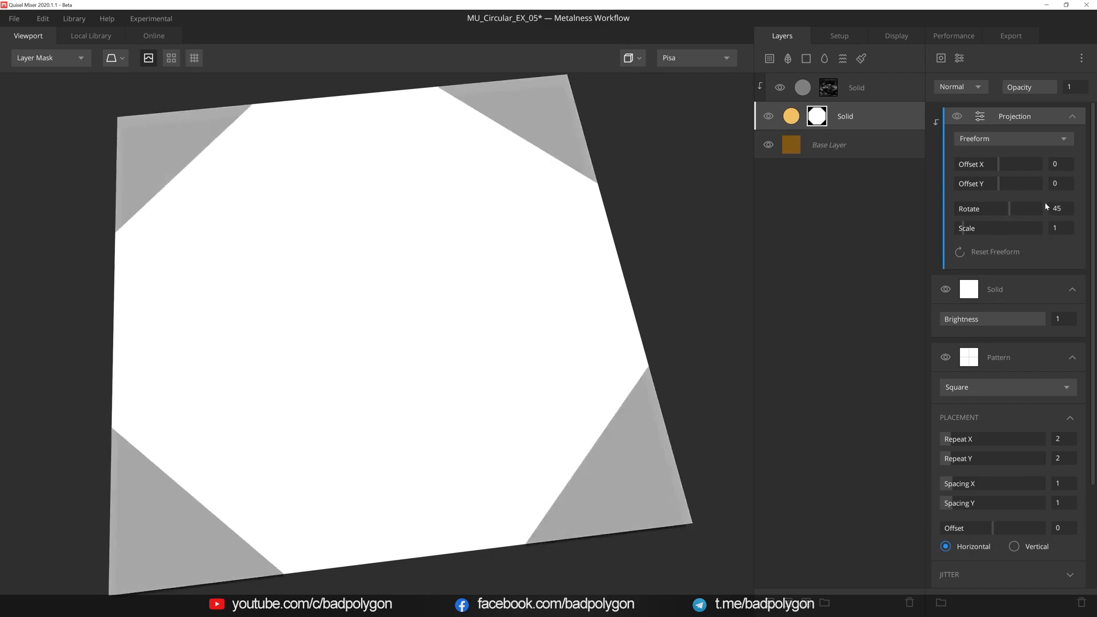
left_click_drag(967, 232, 960, 234)
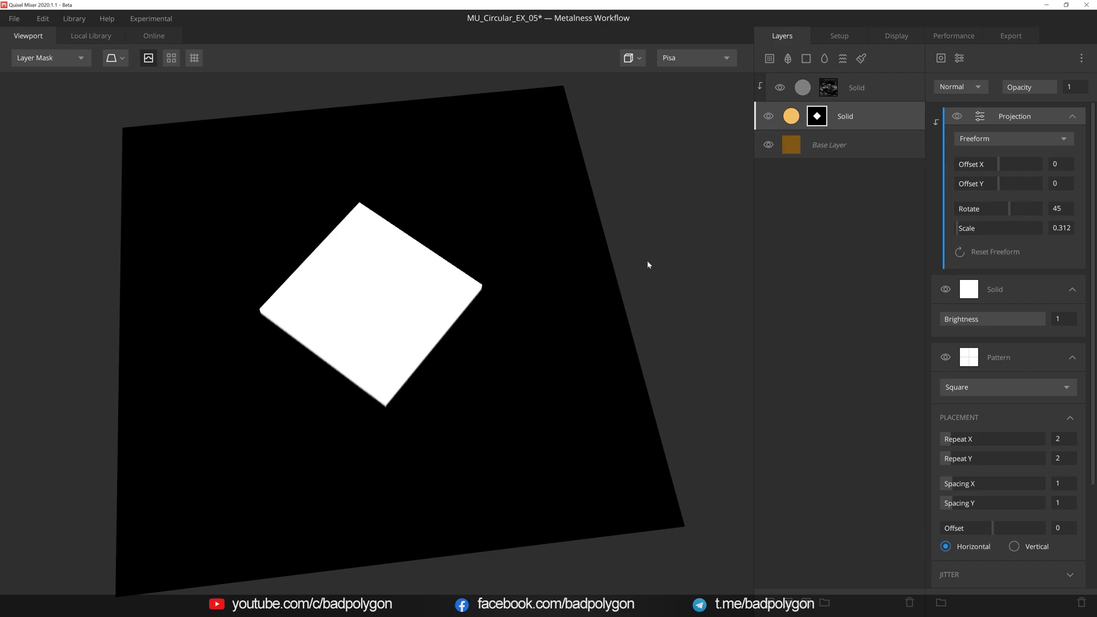
Set the blend mode of the mask's Solid component to Subtract, cutting the diamond out of the square pattern
left_click(1010, 289)
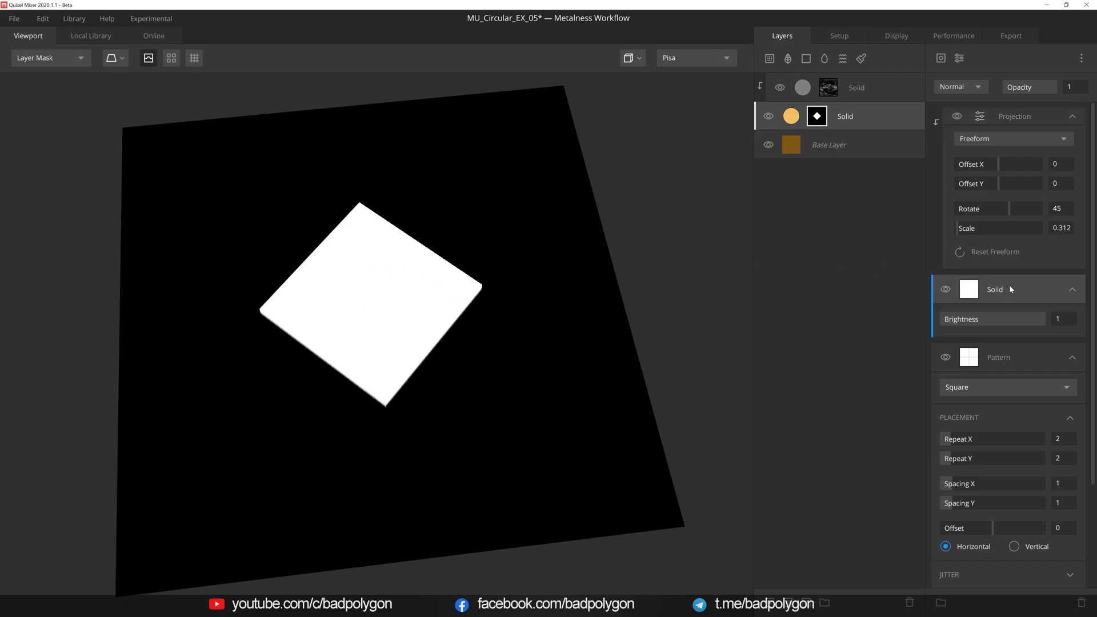
left_click(977, 90)
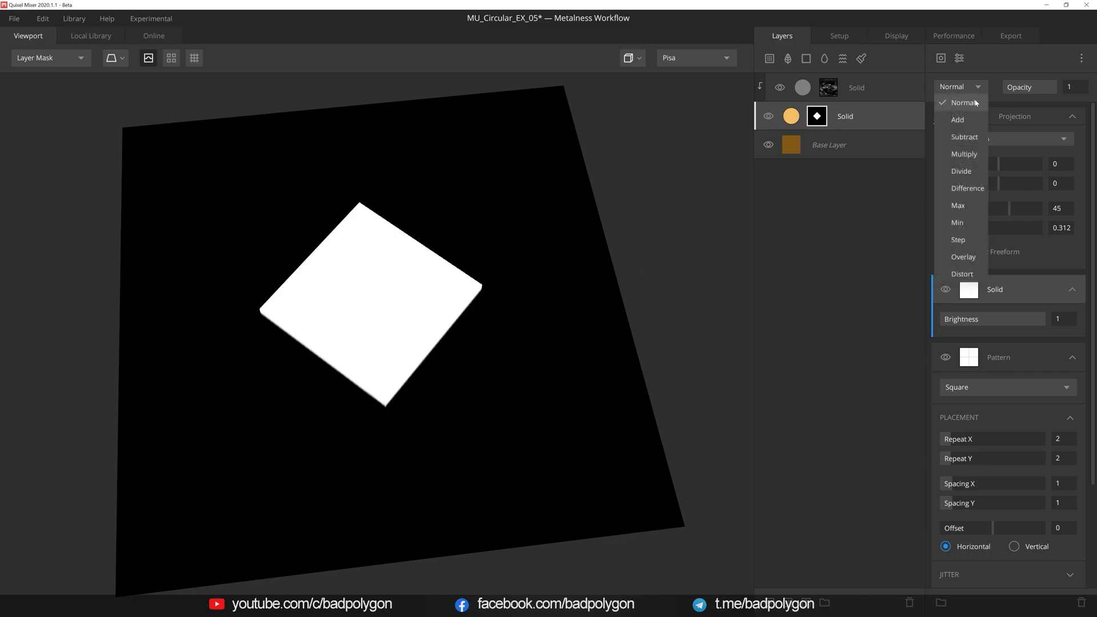
left_click(972, 138)
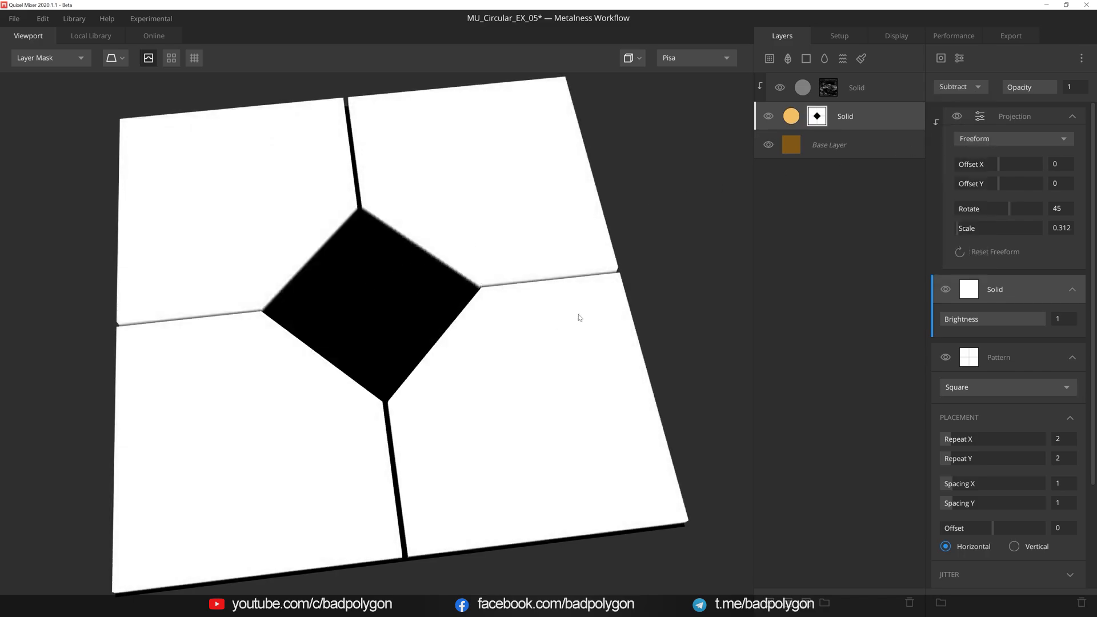
Add a Circular Transform modifier above the Projection with margins of 0.464 and 0.913
left_click(1020, 117)
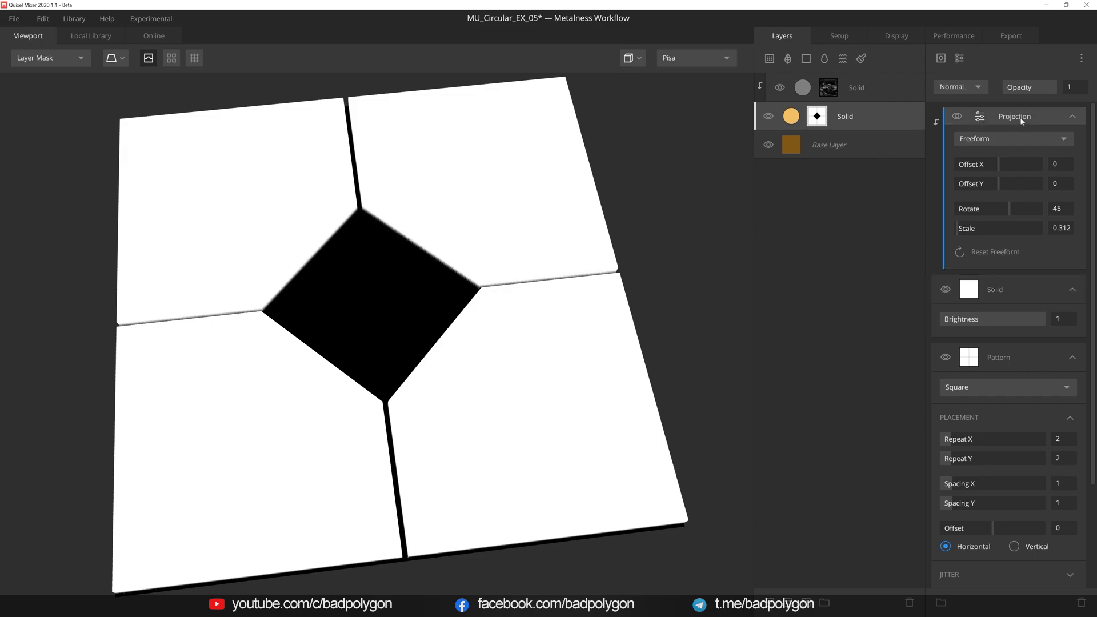
left_click(961, 59)
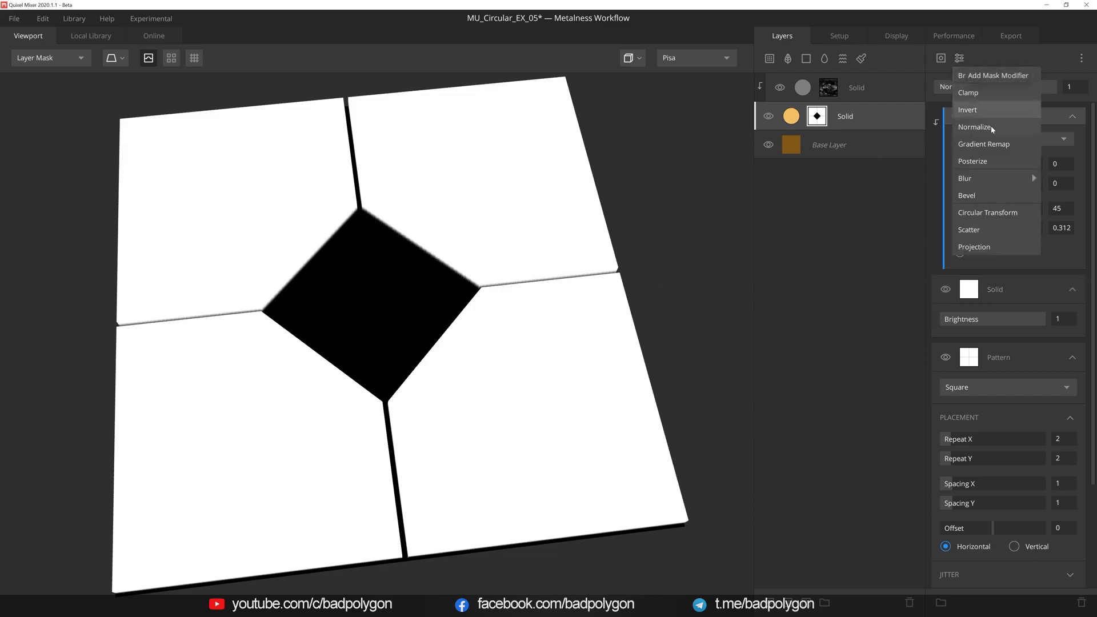
left_click(1001, 214)
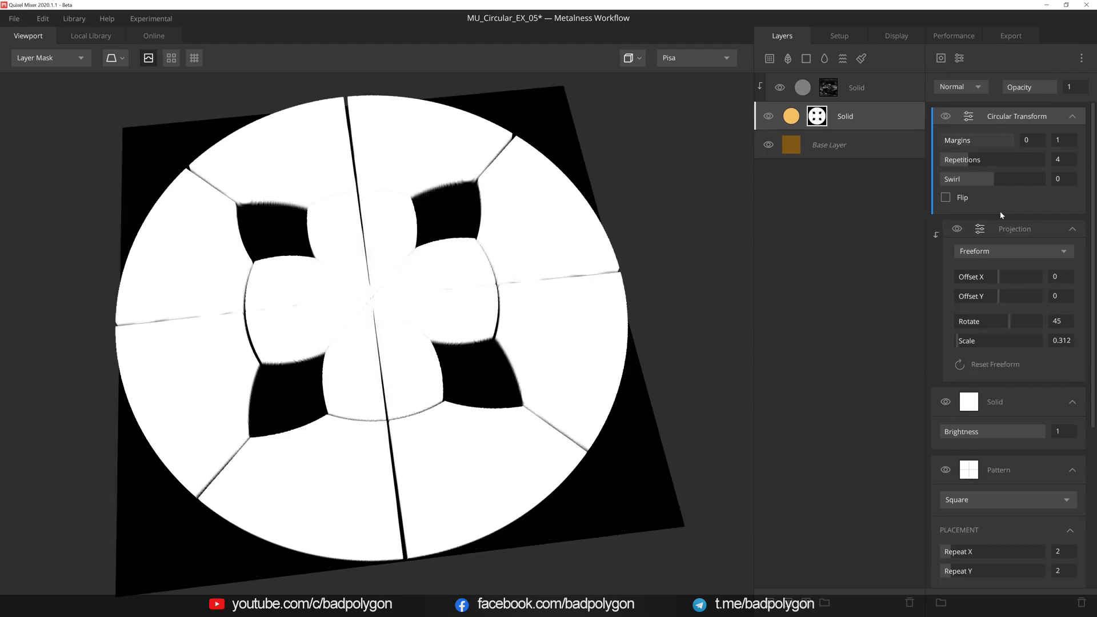
left_click_drag(941, 140, 974, 139)
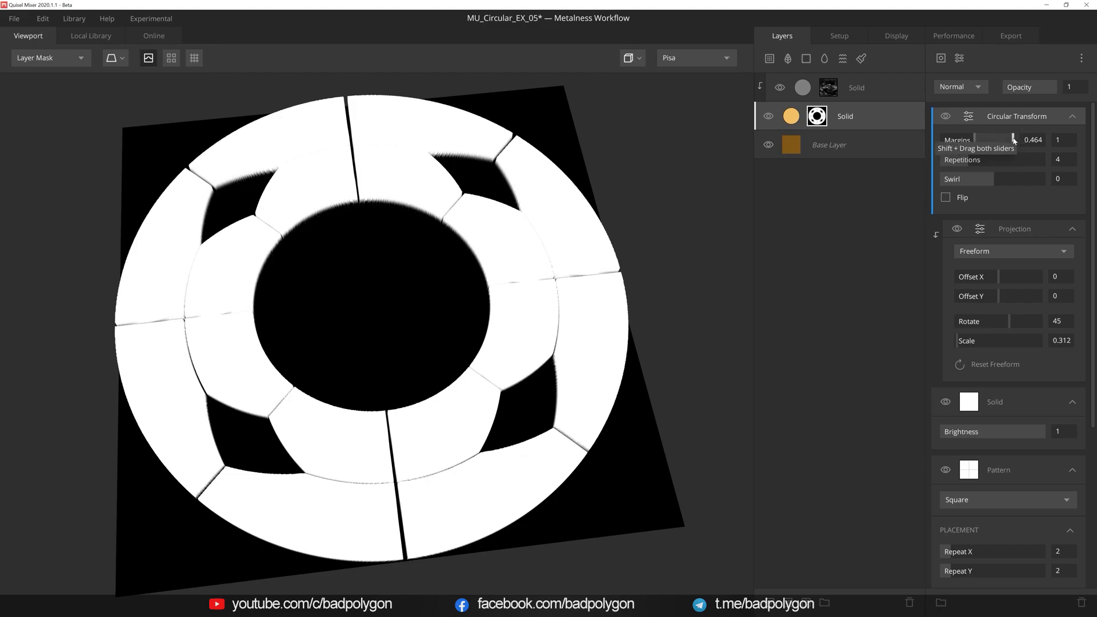
left_click_drag(1012, 140, 993, 181)
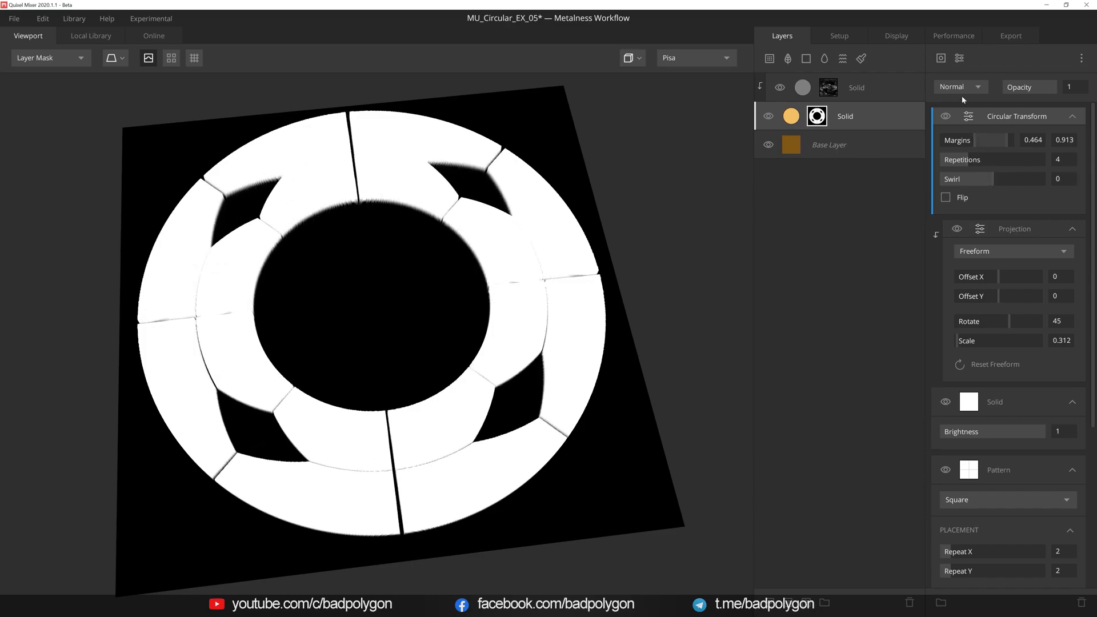
Add a Circle pattern on top of the mask stack, repeated once in X and Y
left_click(940, 57)
mouse_move(976, 127)
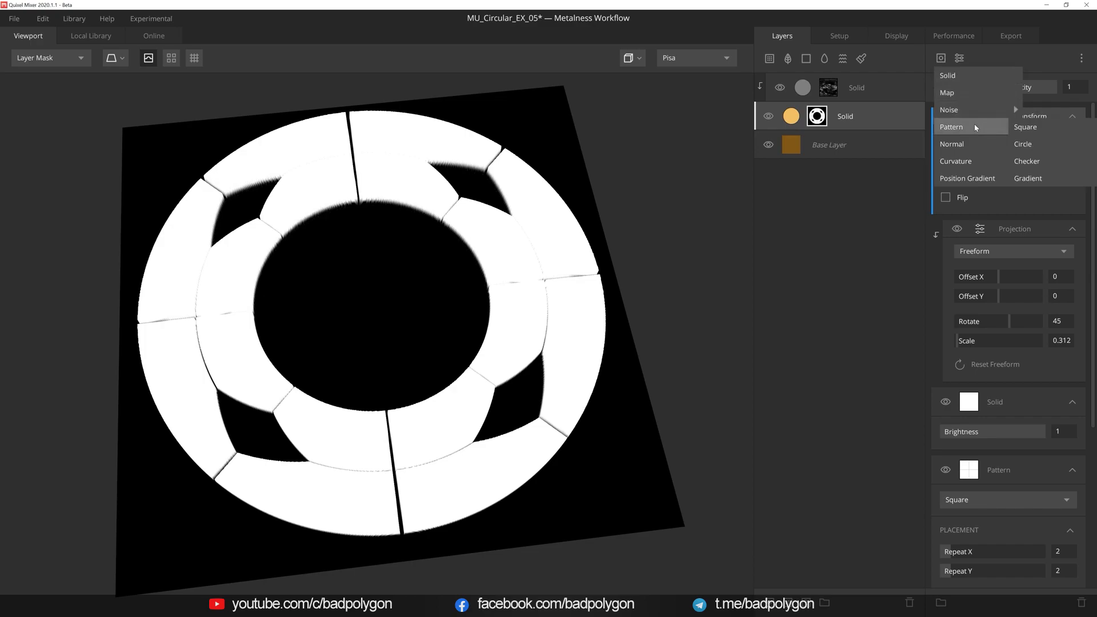
left_click(1038, 148)
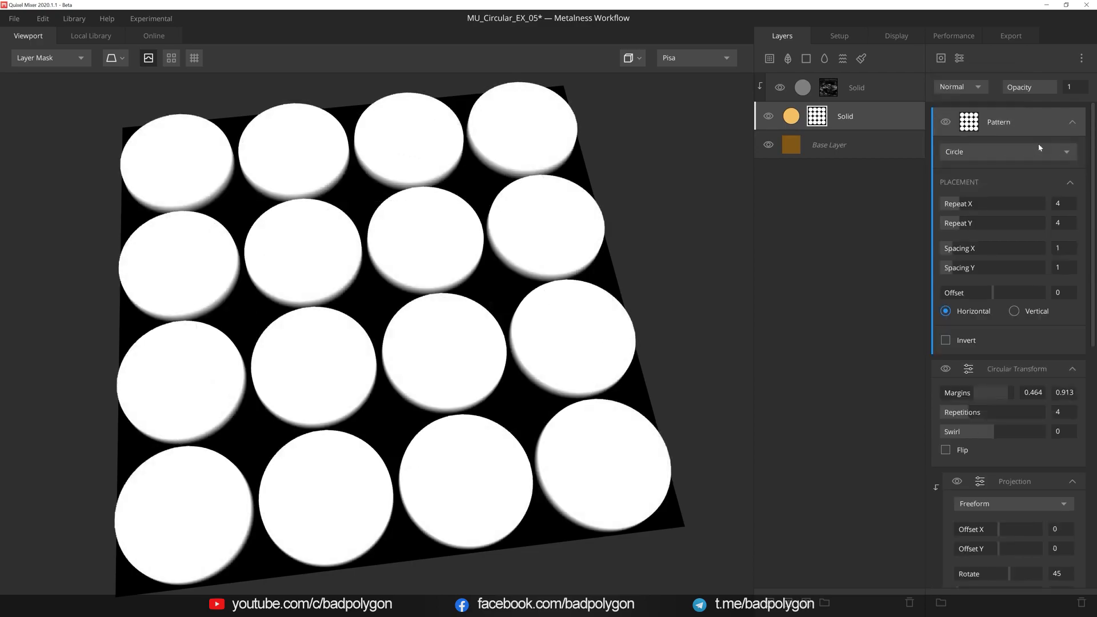
left_click_drag(957, 204, 944, 224)
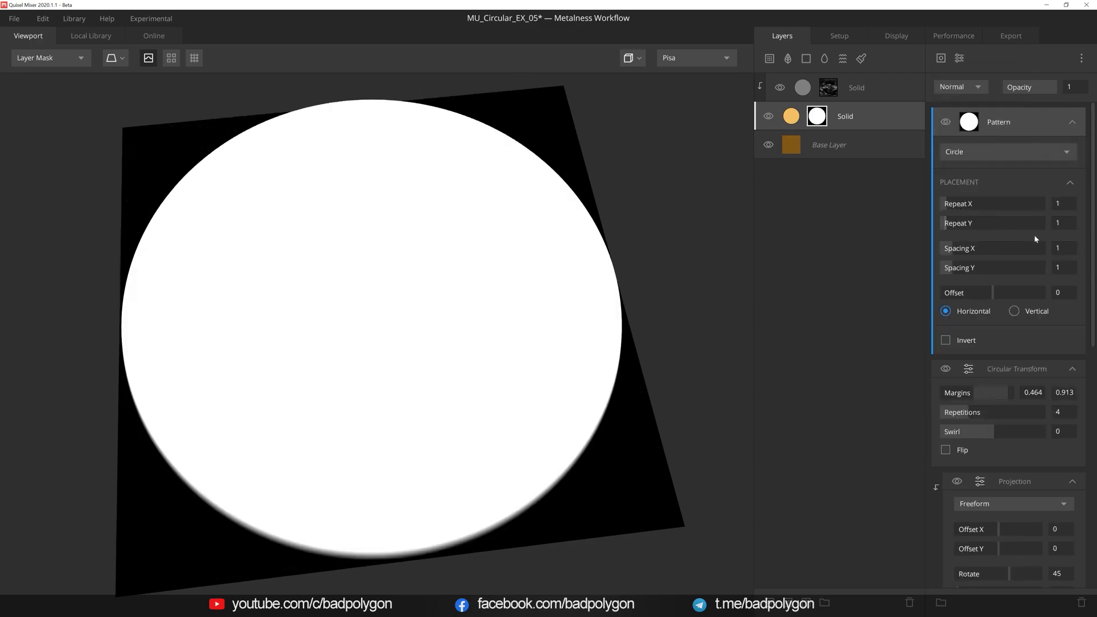
Set the circle pattern's X and Y spacing to 60 and its blend mode to Add
type("60")
key("Tab")
type("60")
key("Return")
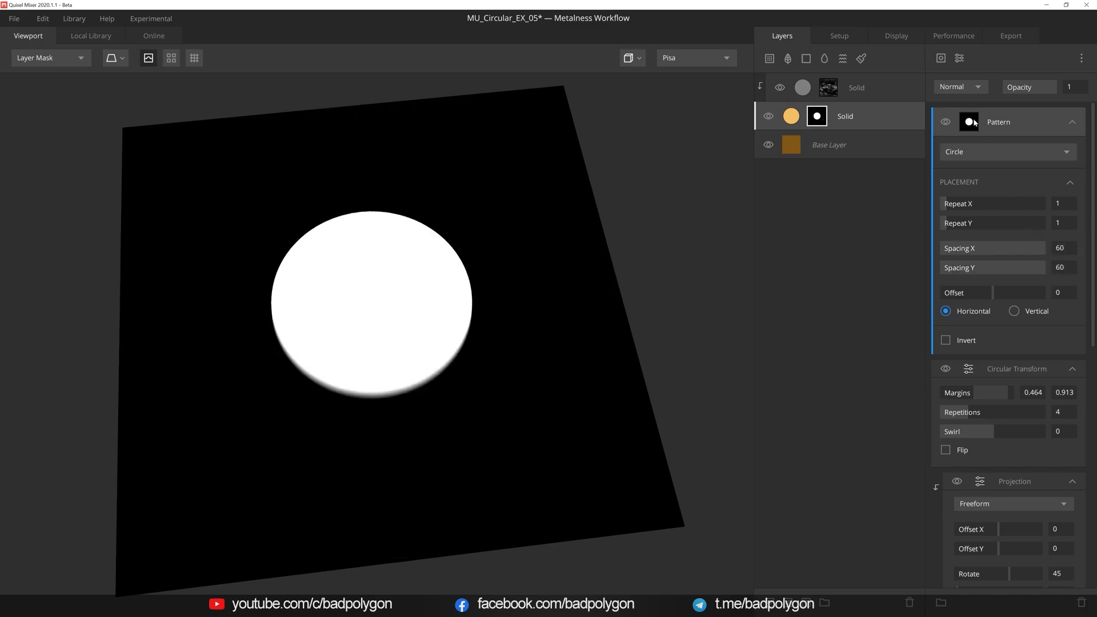
left_click(961, 89)
left_click(965, 122)
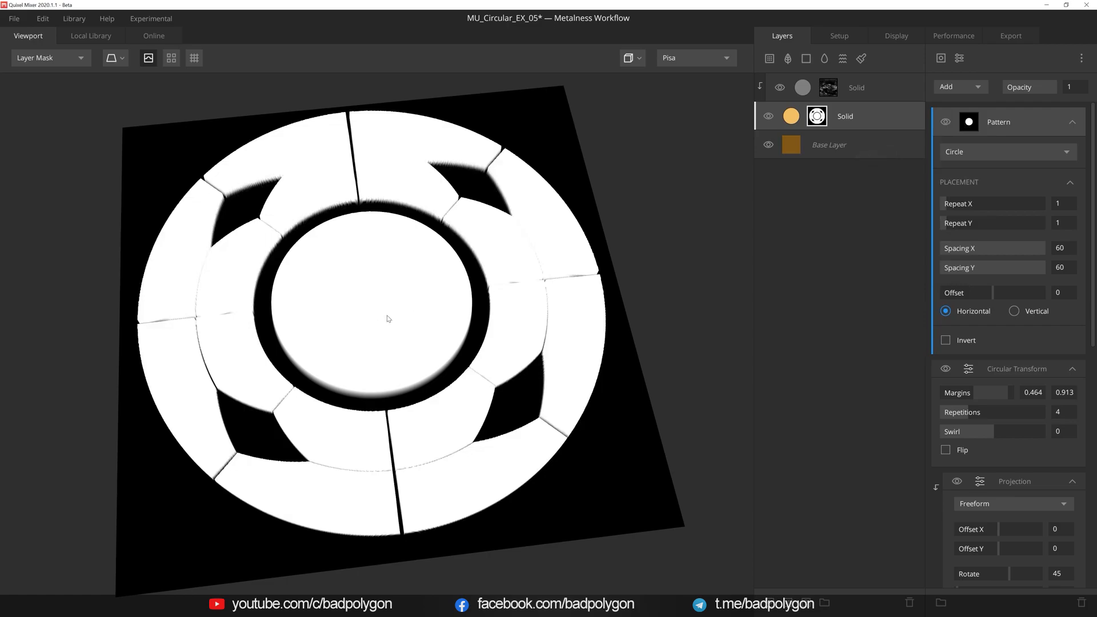
Add a Circular Transform modifier above the circle pattern and clip it to that pattern only
left_click(959, 58)
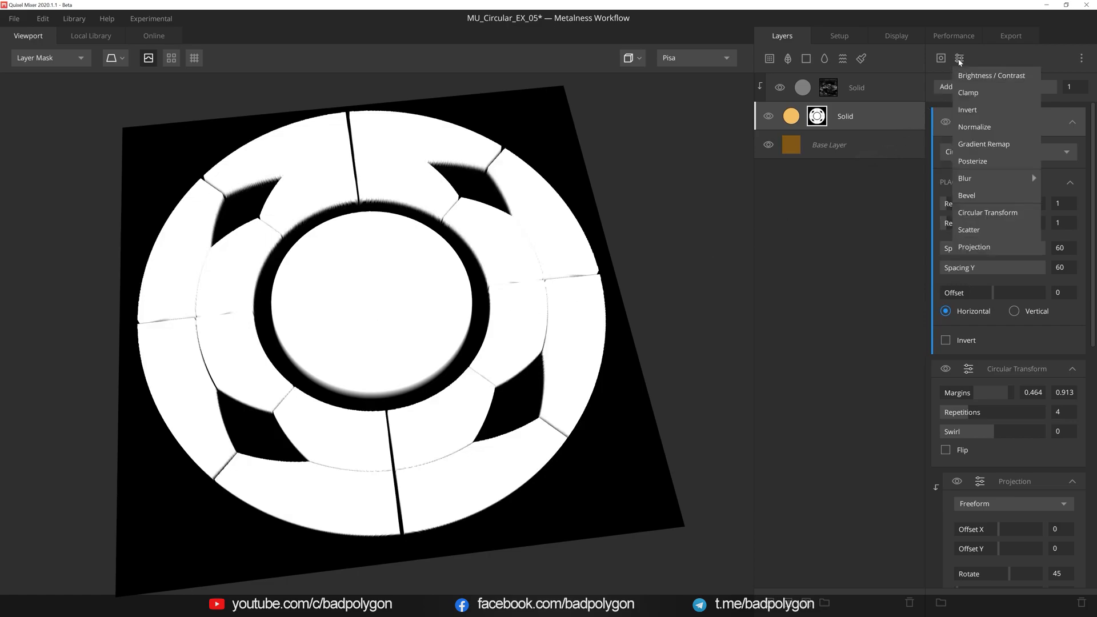
left_click(995, 213)
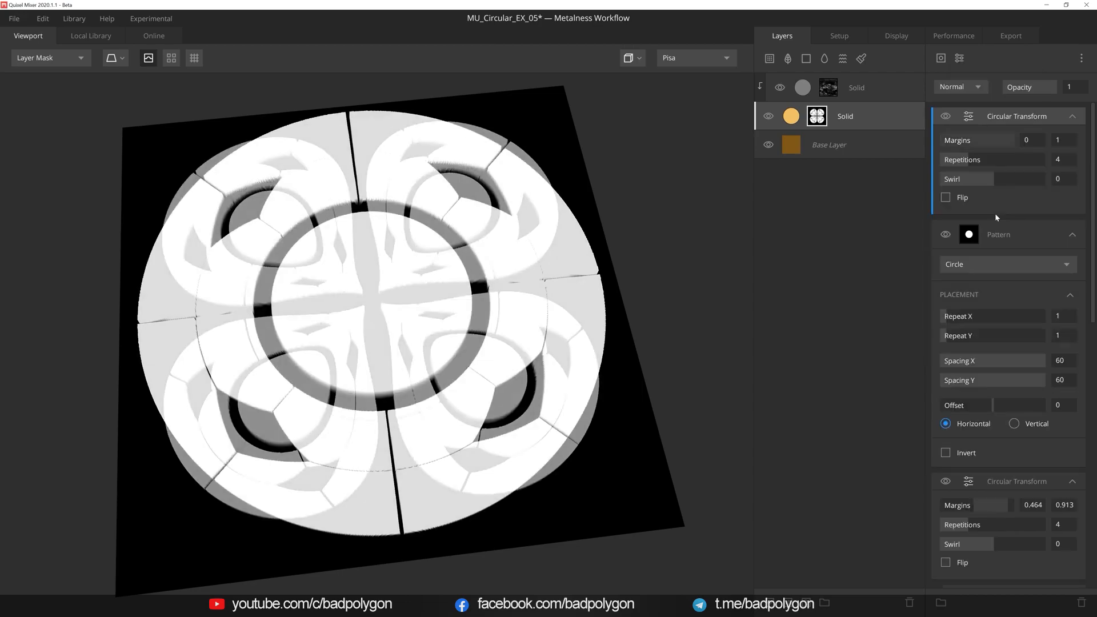
left_click(1020, 114, "alt")
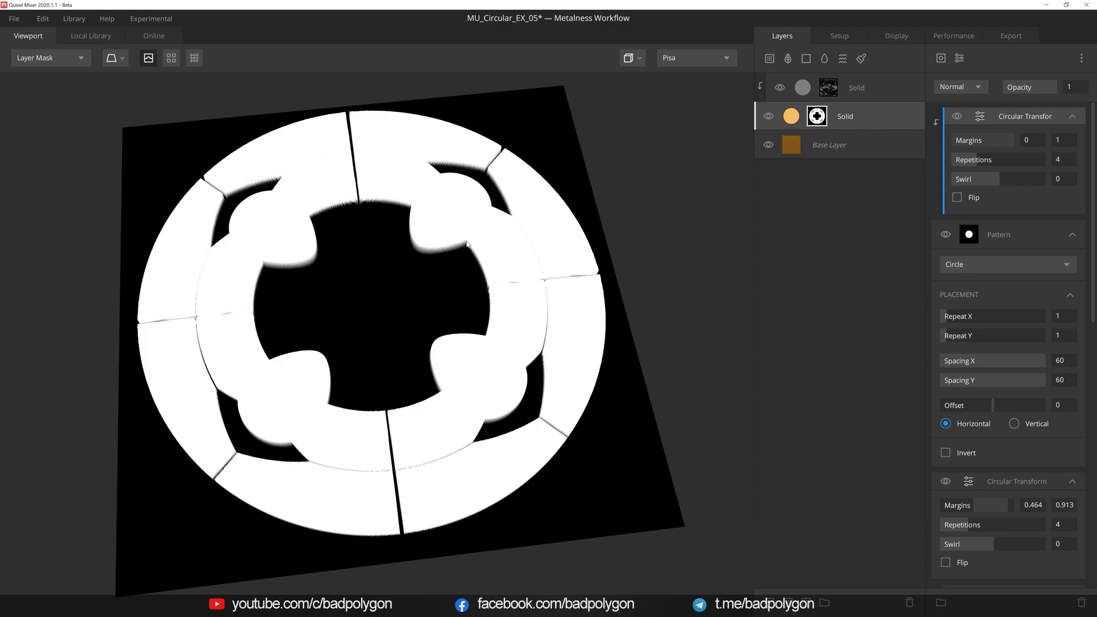
Add another Circle pattern on top of the mask stack with Add blending, repeated once in X and Y
left_click(940, 58)
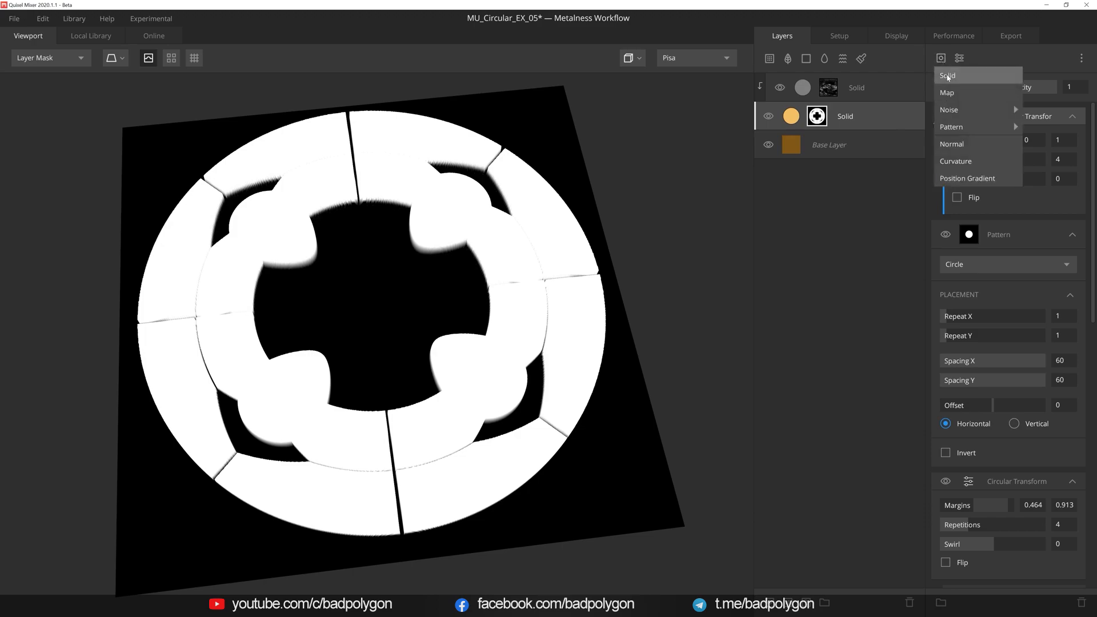
mouse_move(971, 127)
left_click(1051, 143)
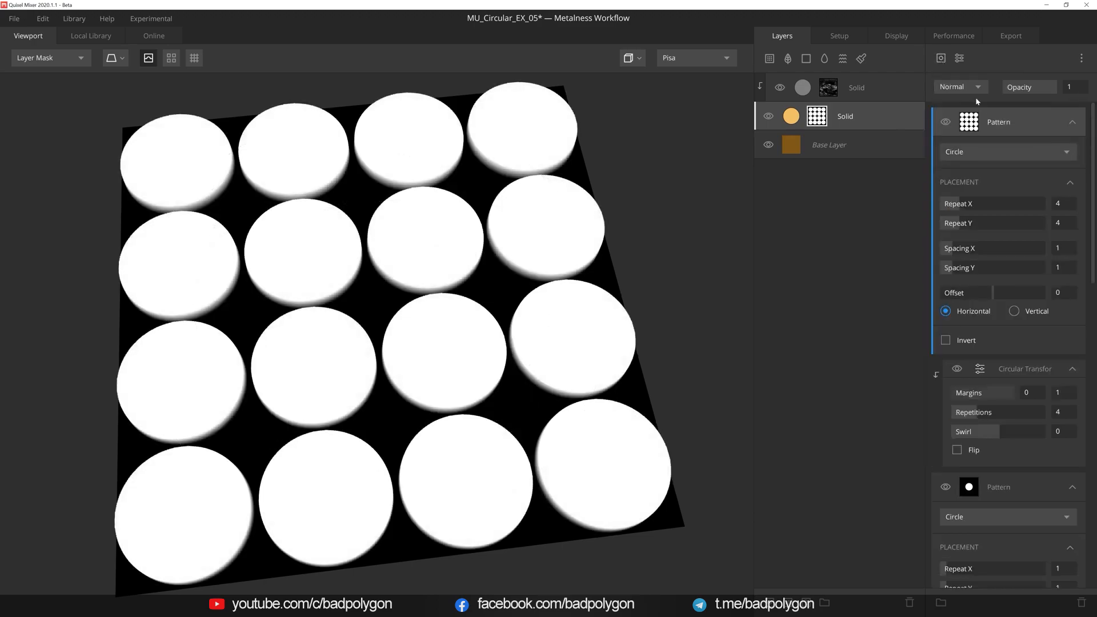
left_click(958, 86)
left_click(964, 120)
left_click_drag(959, 204, 946, 223)
Set the new circle pattern's X and Y spacing to 70
left_click(1071, 251)
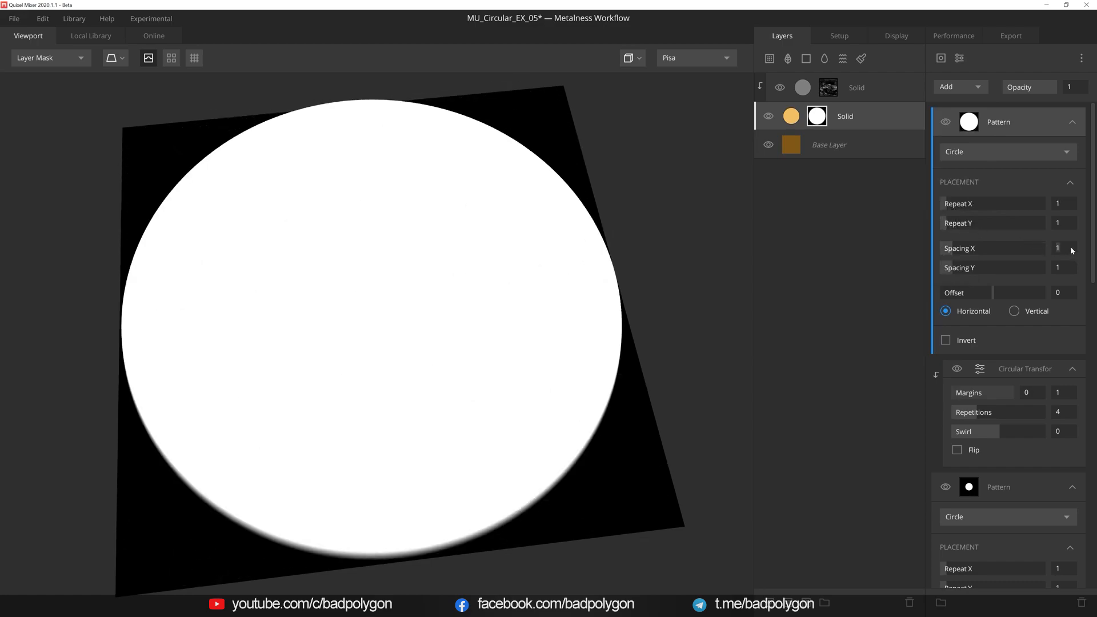
type("70")
key("Tab")
type("70")
key("Tab")
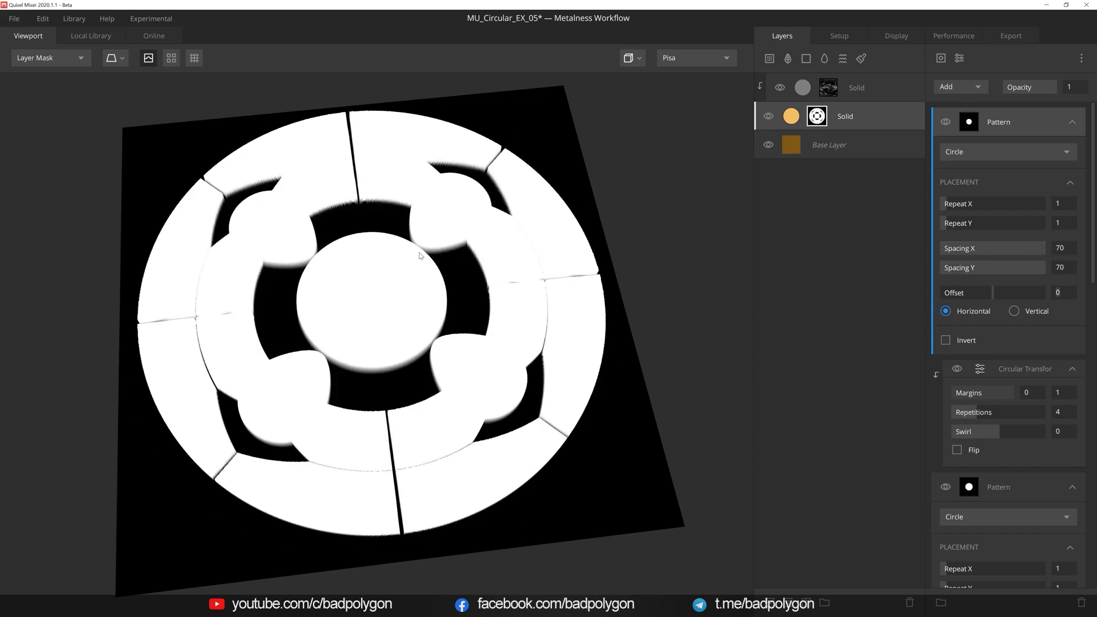
Add a Bevel modifier with width 0.337 on top of the mask stack and show the material in PBR Metalness
left_click(959, 58)
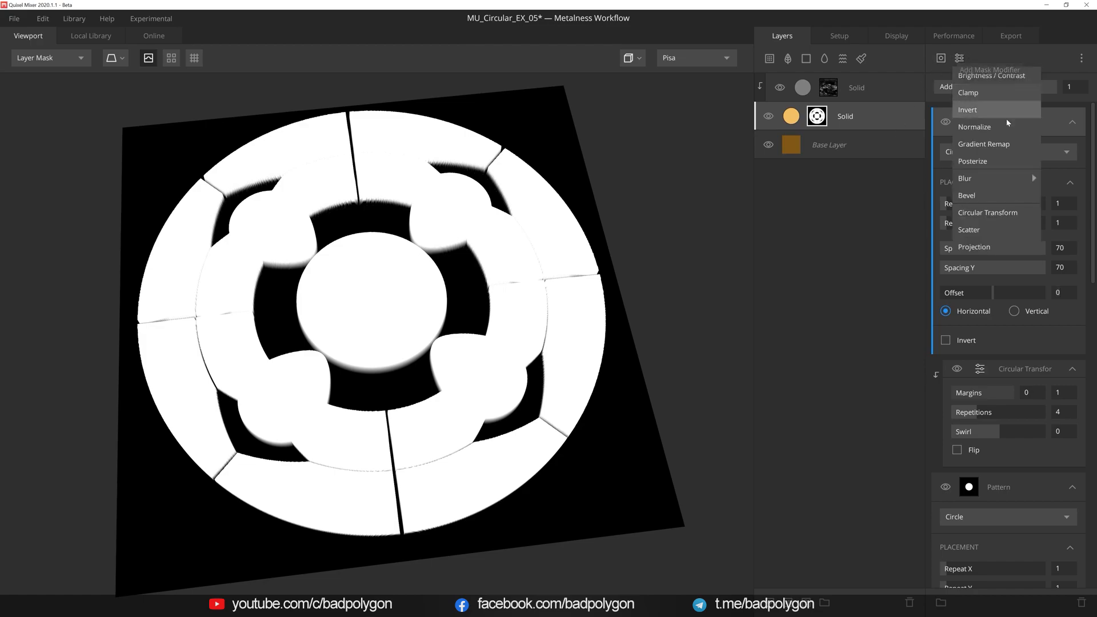
left_click(993, 196)
left_click_drag(950, 140, 945, 144)
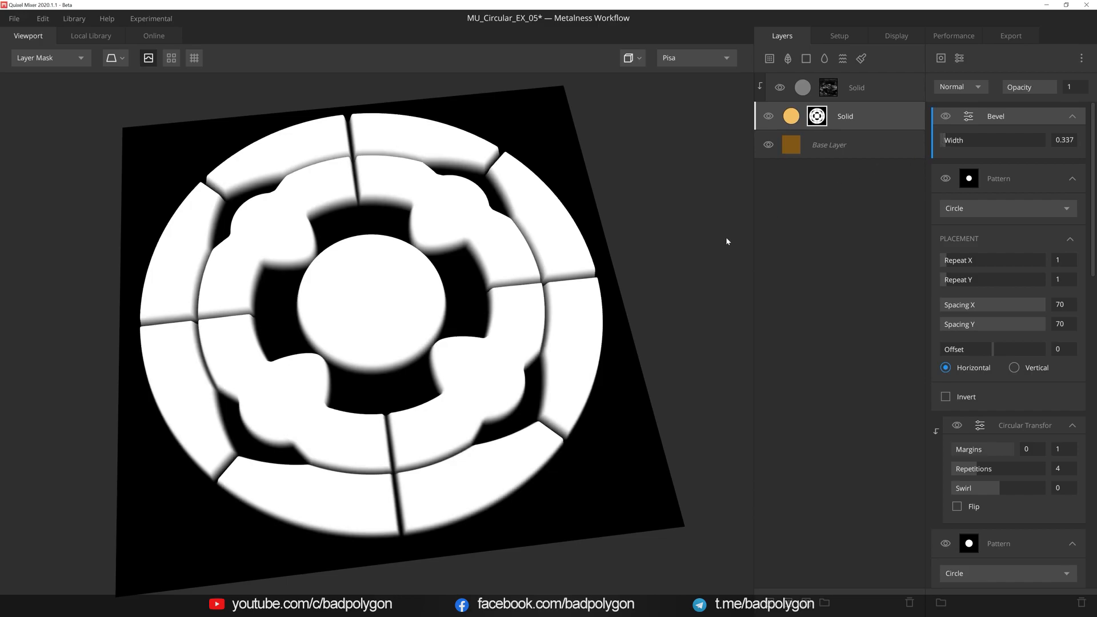
key("m")
mouse_move(636, 244)
left_mouse_down("alt")
mouse_move(573, 254)
mouse_move(629, 247)
left_mouse_up("alt")
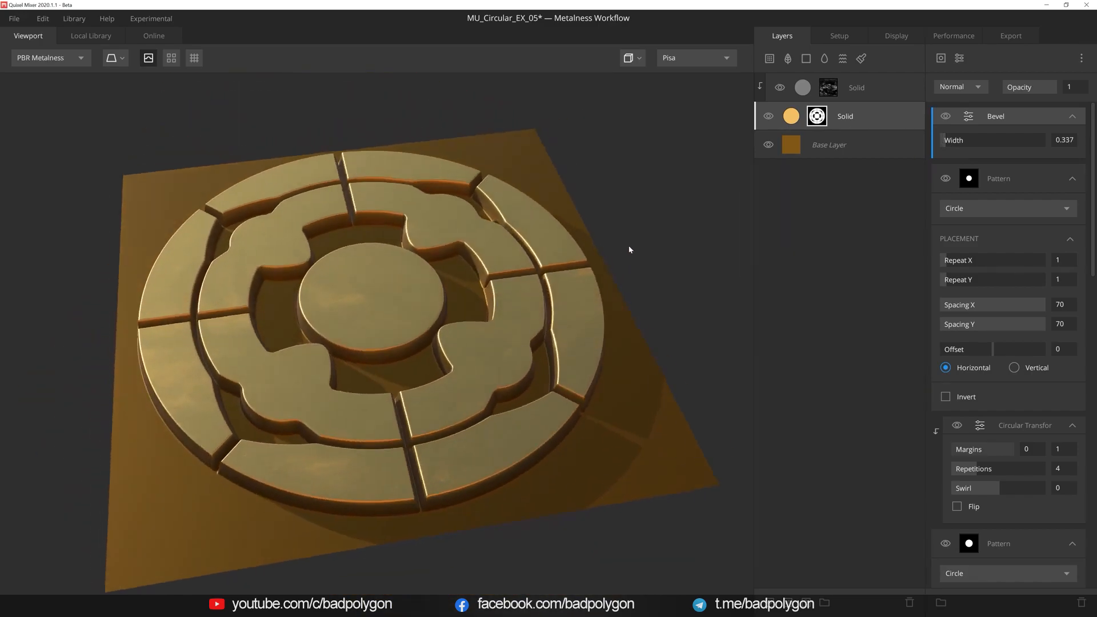
scroll(622, 229, "down", 3)
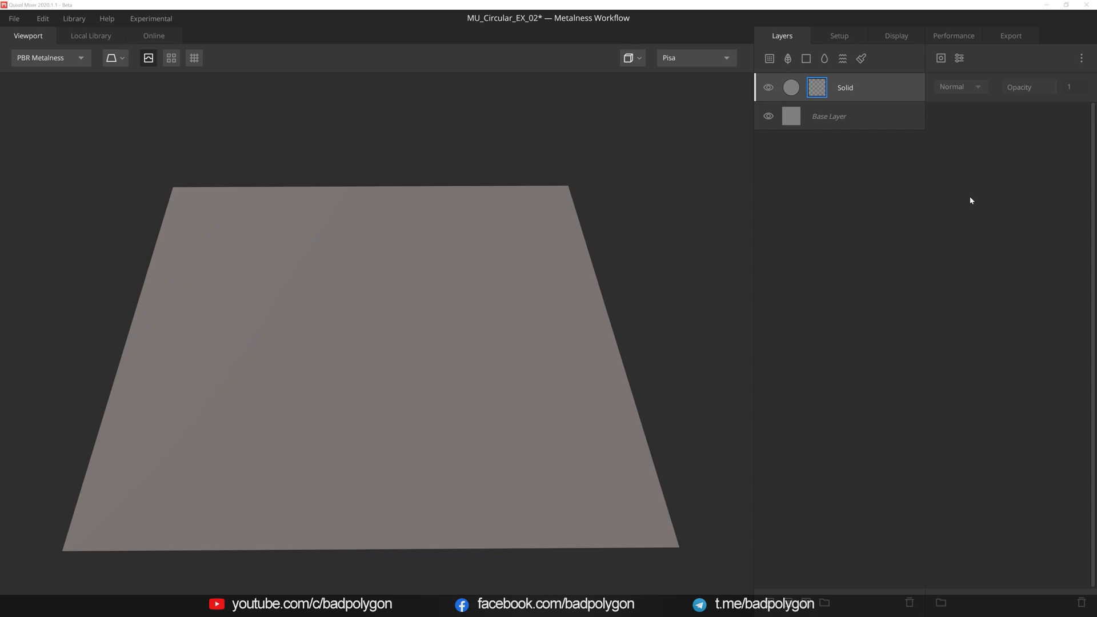
Add a Square pattern to the Solid layer's empty mask in MU_Circular_EX_02 and show the layer mask
left_click(941, 59)
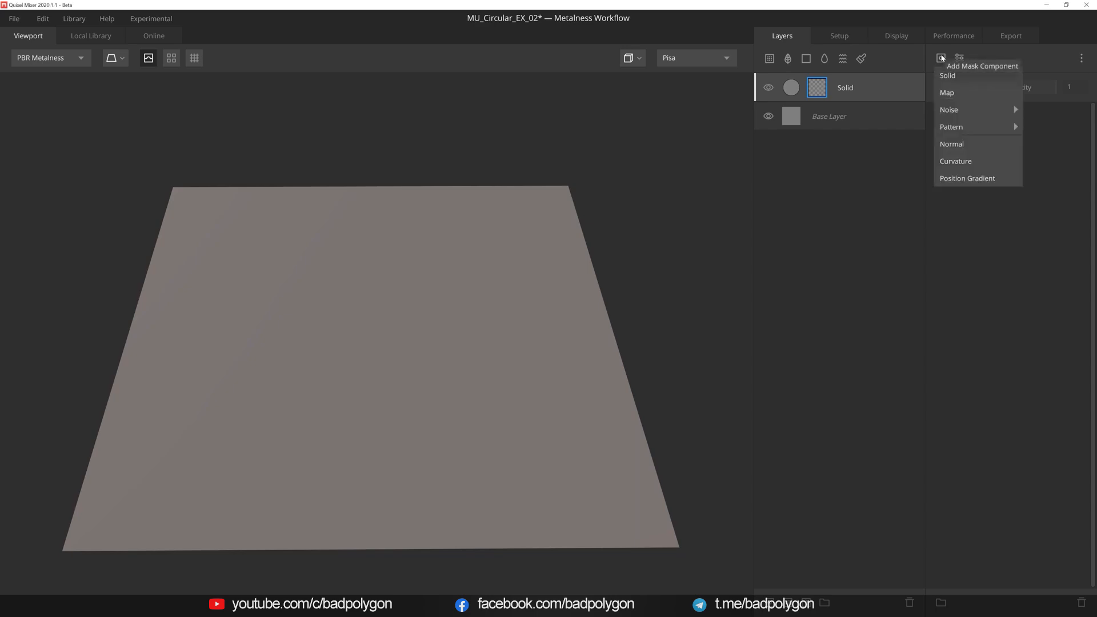
mouse_move(979, 126)
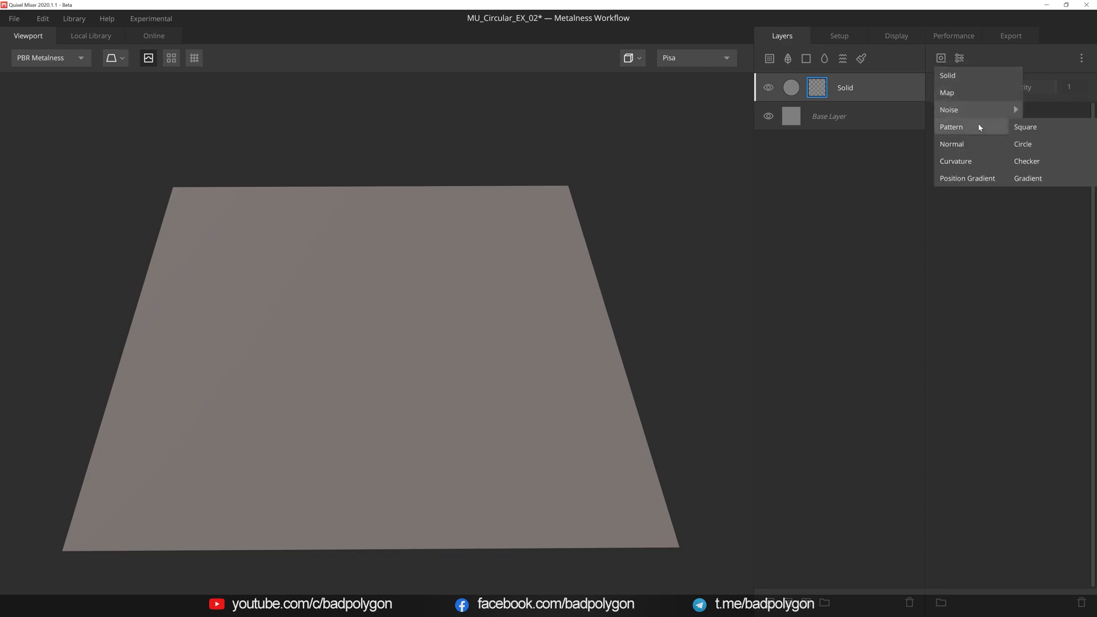
left_click(1054, 130)
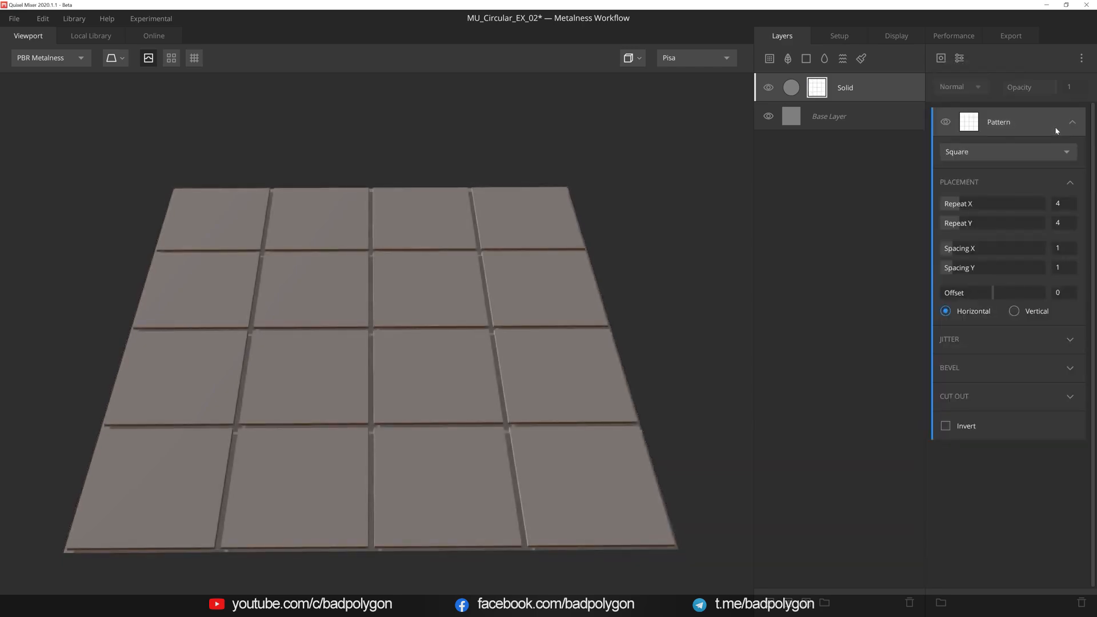
key("m")
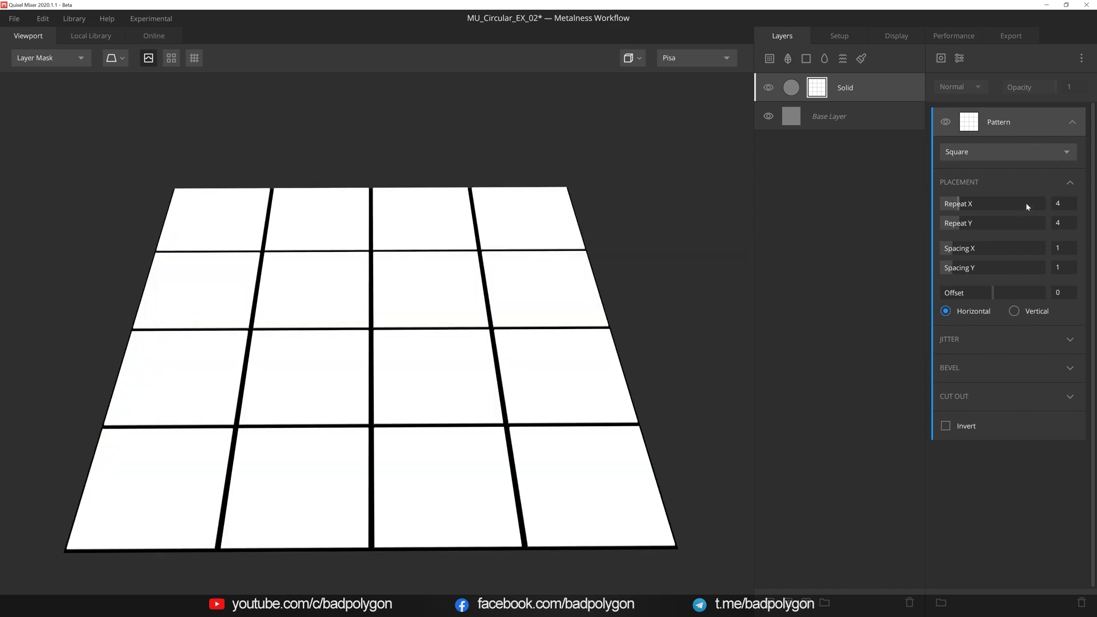
Set the square pattern's X and Y spacing to 0 and its horizontal offset to 0.5
left_click_drag(951, 248, 941, 270)
left_click(1064, 293)
type(".5")
key("Return")
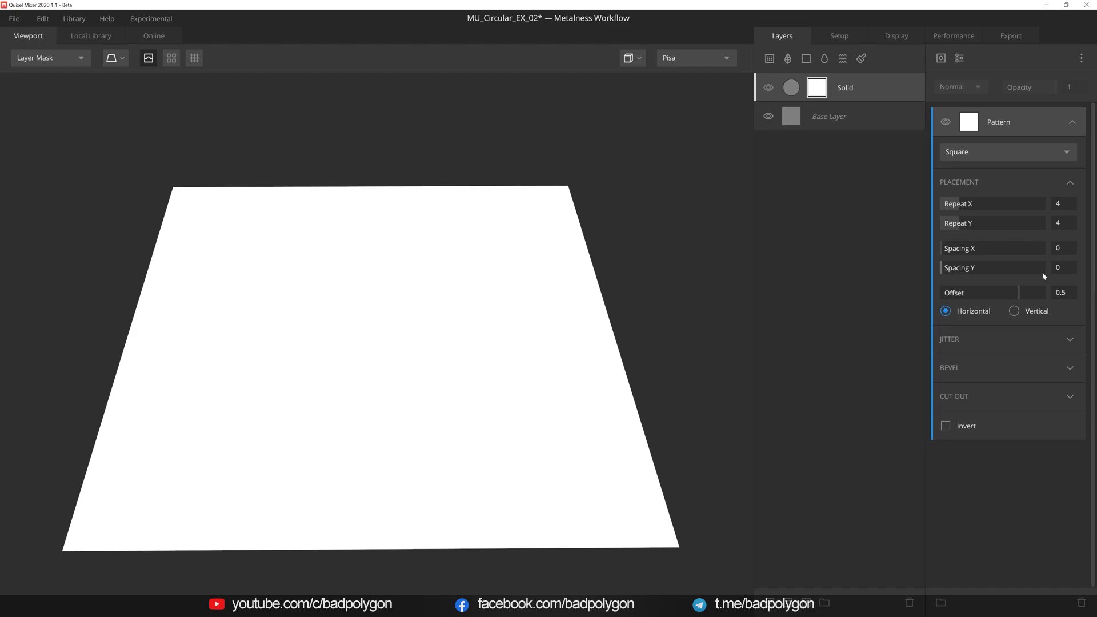
Enable Brightness Jitter on the square pattern with an amount of 0.227
left_click(1067, 341)
left_click(945, 360)
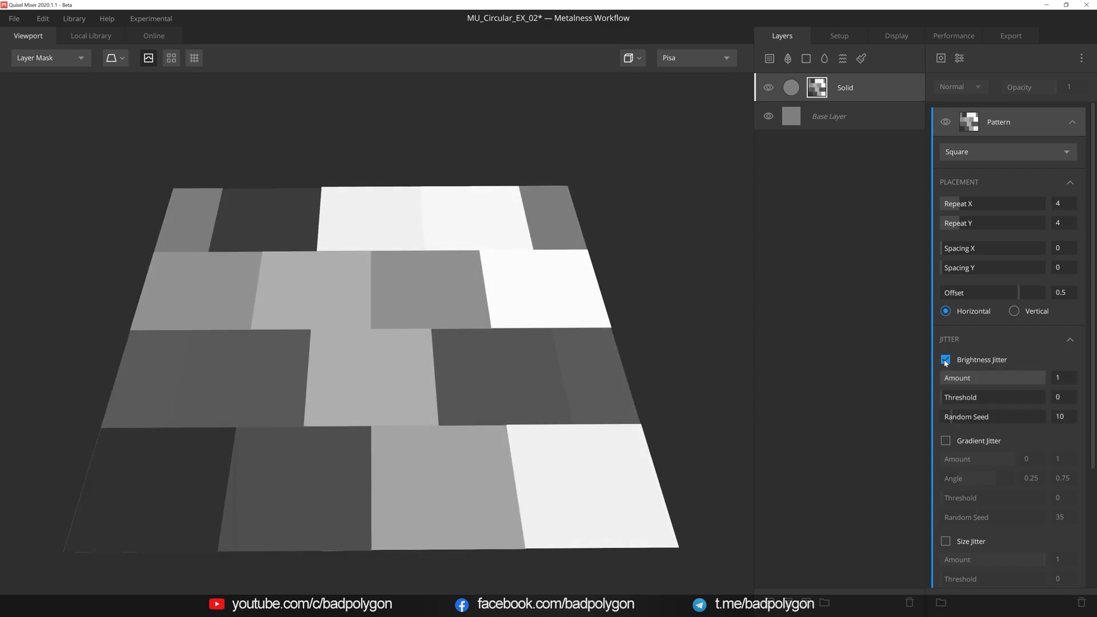
left_click_drag(1044, 378, 965, 379)
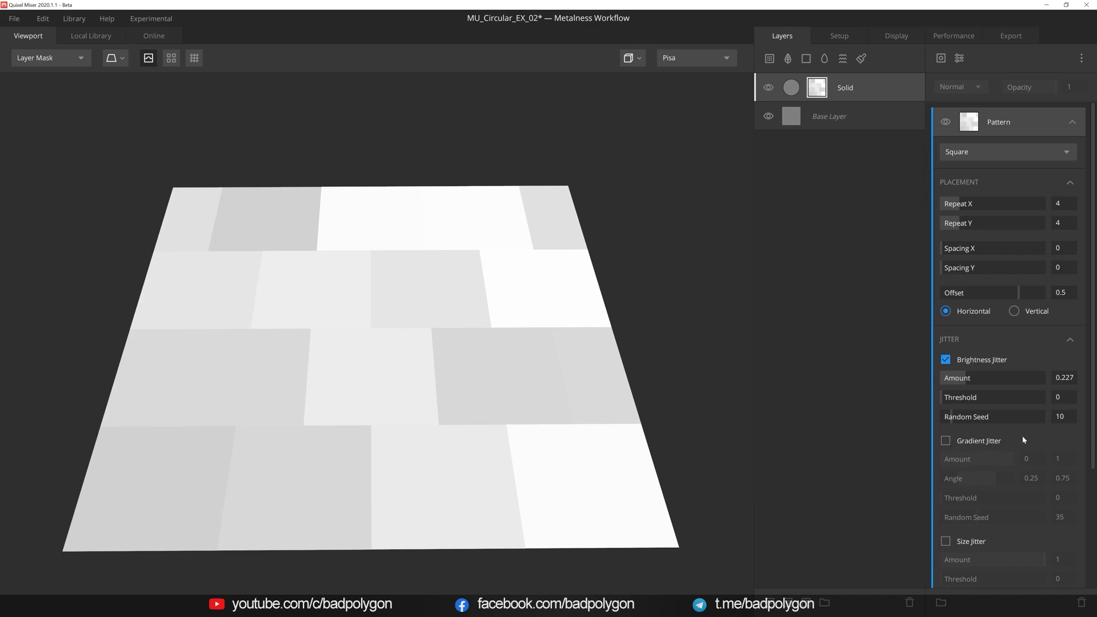
Set the square pattern's bevel to 0.011
scroll(1023, 437, "down", 3)
left_click(1071, 473)
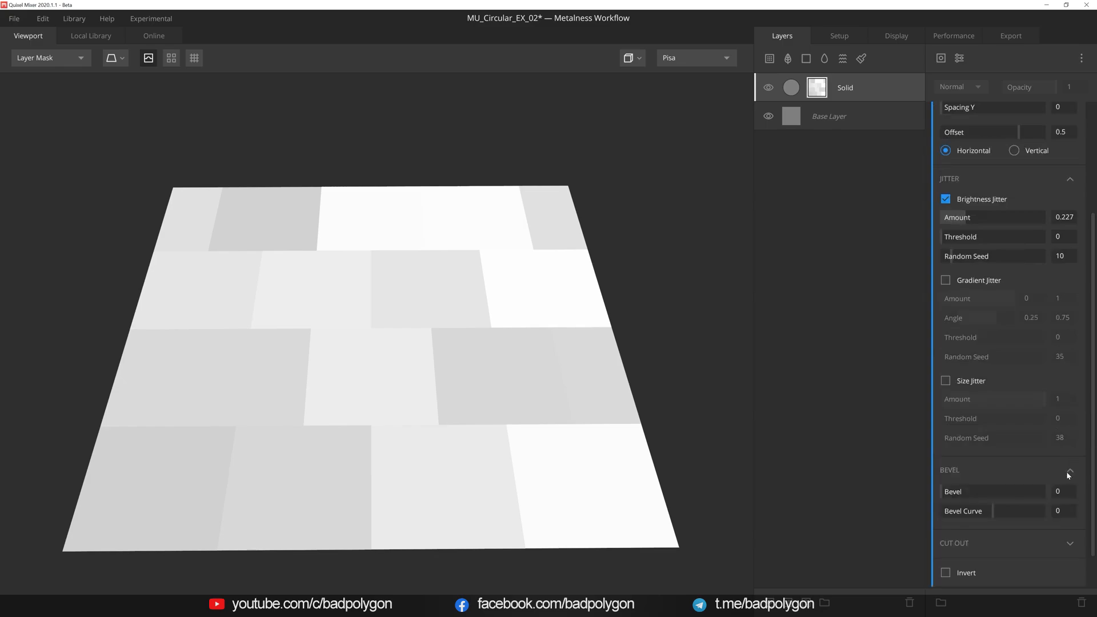
left_click(943, 494)
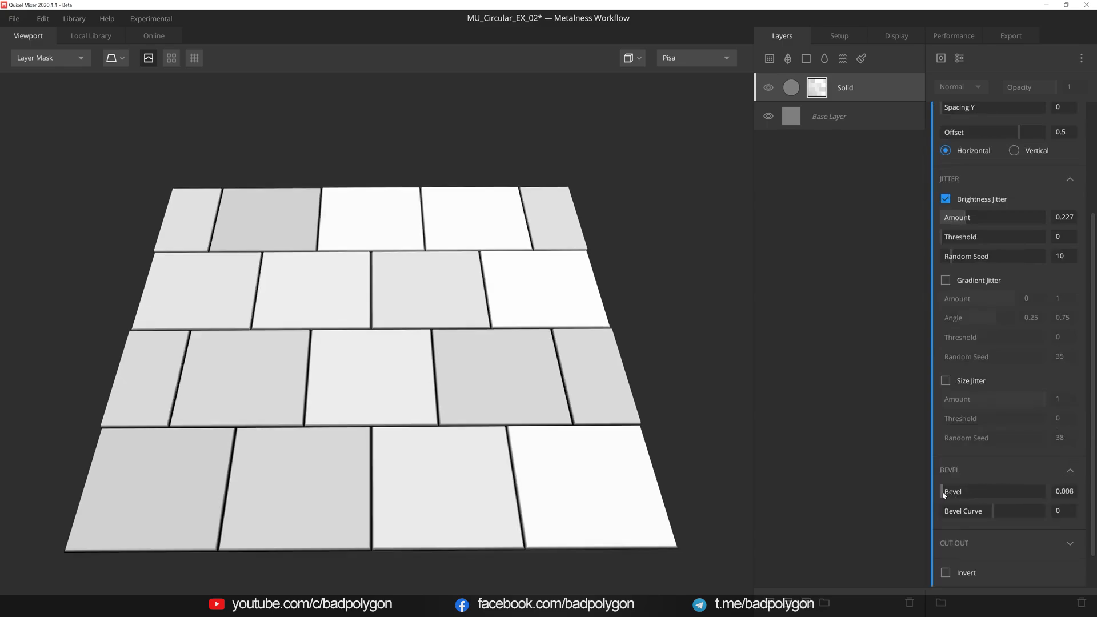
left_click_drag(943, 492, 943, 492)
mouse_move(626, 407)
left_mouse_down()
mouse_move(621, 417)
mouse_move(633, 408)
left_mouse_up()
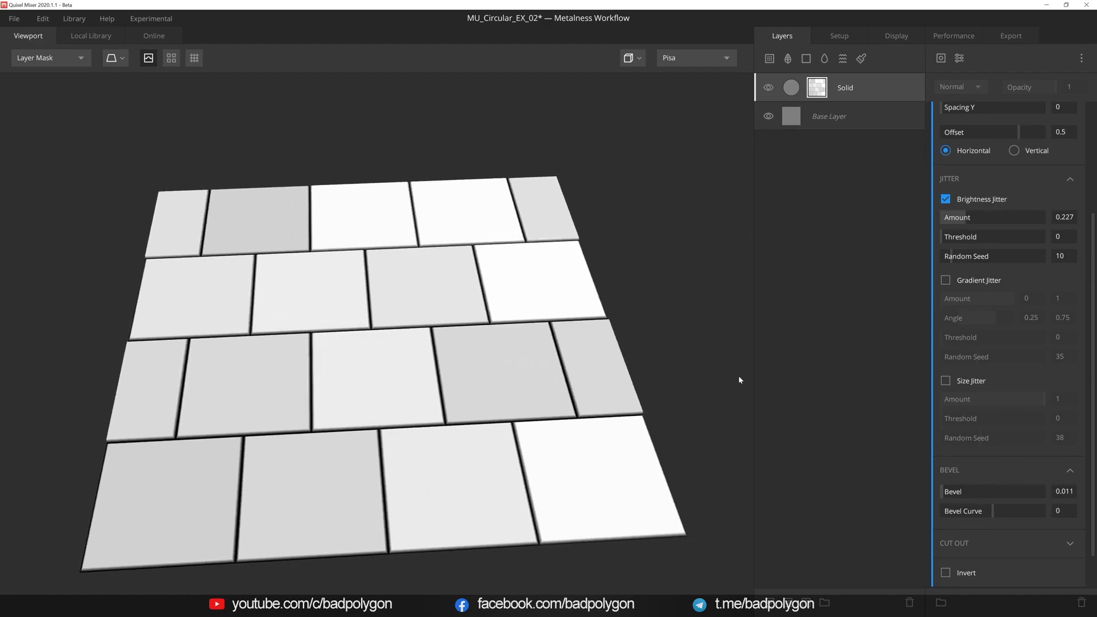
Add a Circular Transform modifier above the square pattern with margins of 0.313 and 0.94
left_click(958, 57)
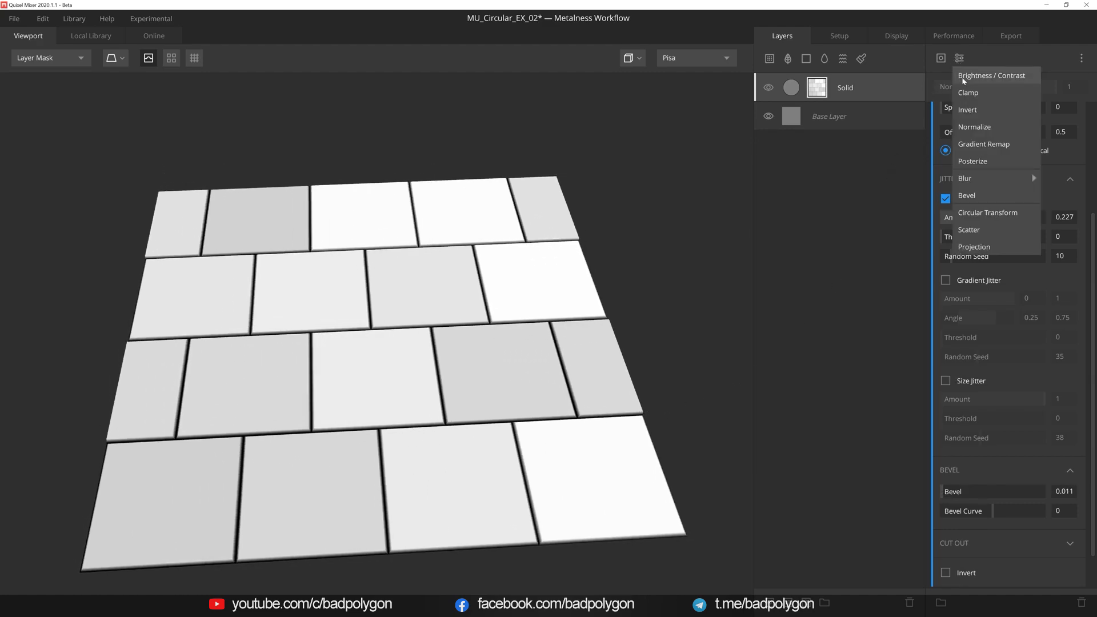
left_click(1002, 213)
scroll(983, 184, "up", 3)
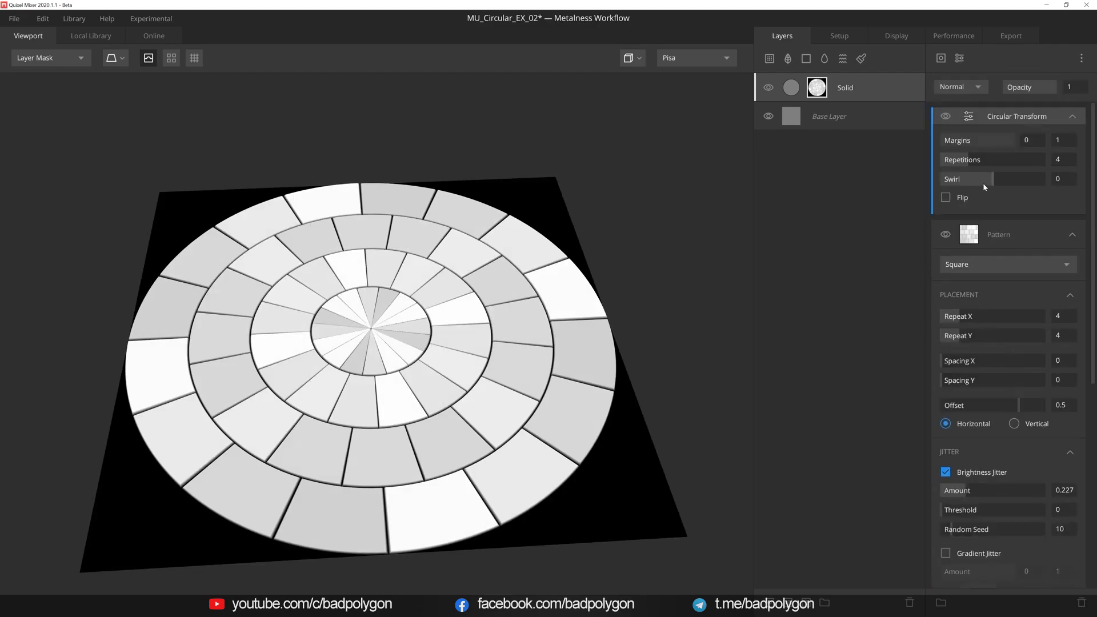
left_click_drag(943, 142, 1009, 142)
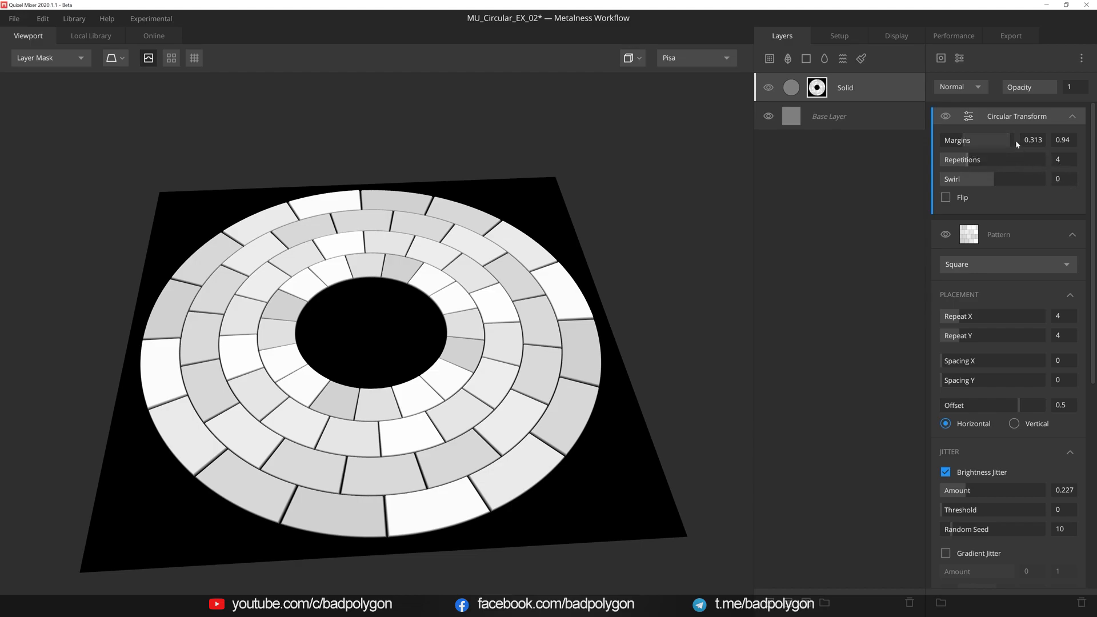
Add a Perlin noise on top of the mask stack with frequency 20 and 8 octaves
left_click(940, 58)
mouse_move(979, 110)
left_click(1038, 128)
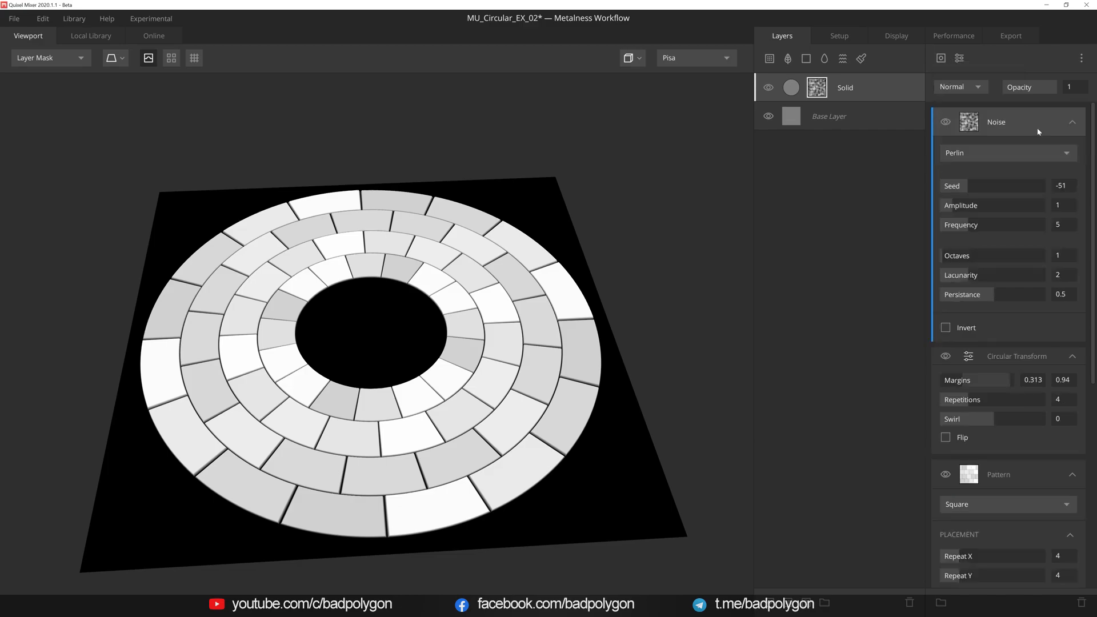
left_click_drag(971, 227, 1052, 229)
left_click_drag(943, 255, 991, 257)
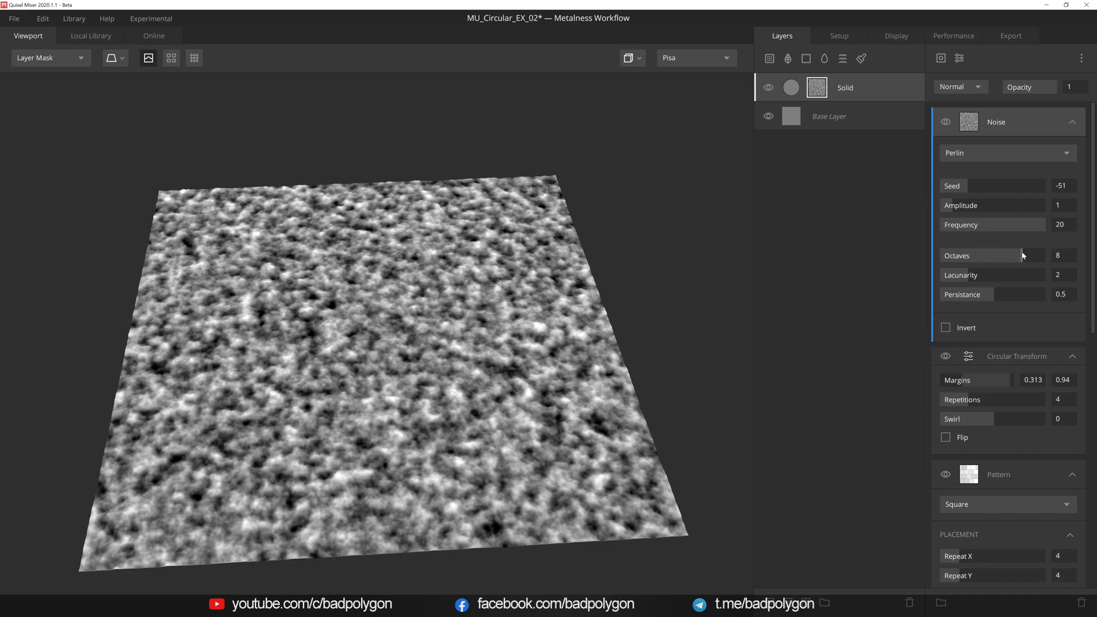
Blend the noise with Multiply at 0.121 opacity and show the material in PBR Metalness
left_click(965, 89)
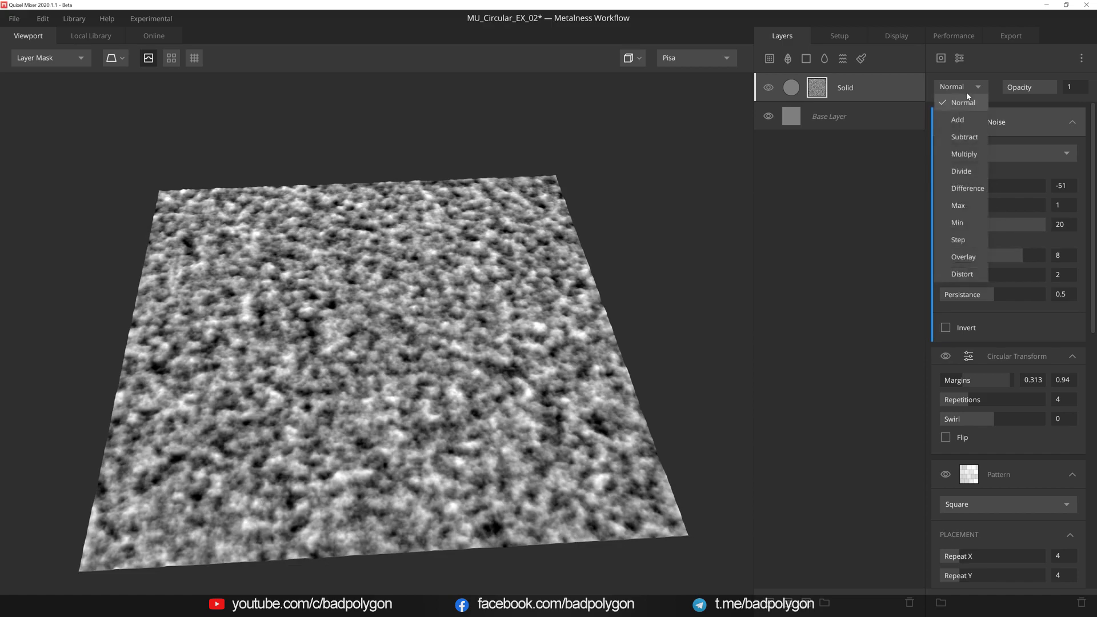
left_click(967, 155)
left_click_drag(1056, 87, 1011, 87)
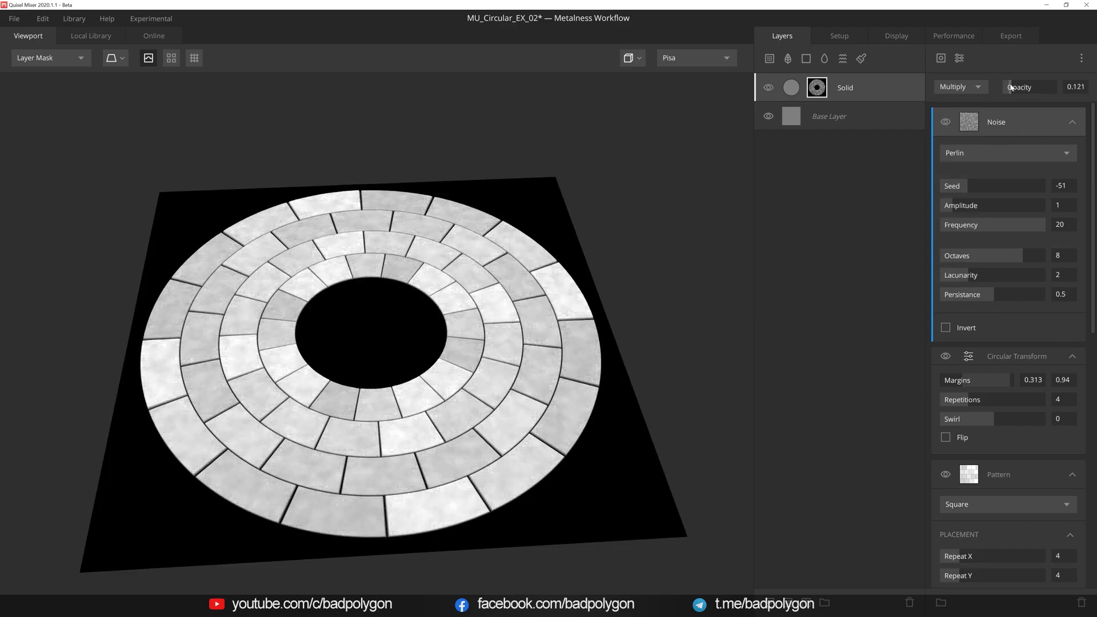
left_click_drag(541, 380, 461, 410)
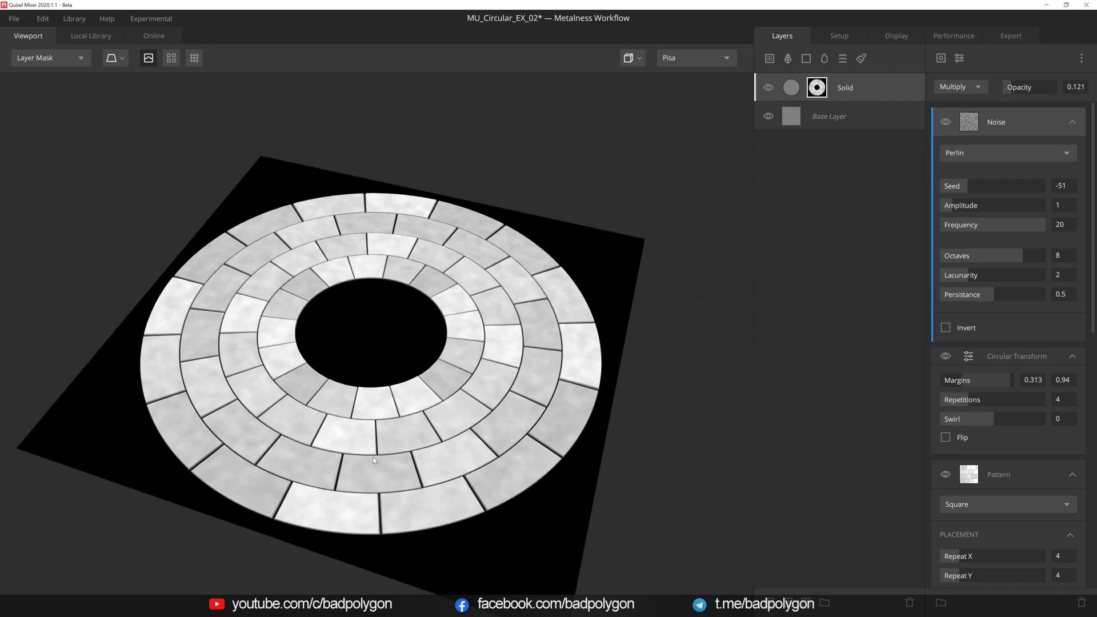
key("m")
left_click_drag(358, 450, 392, 443)
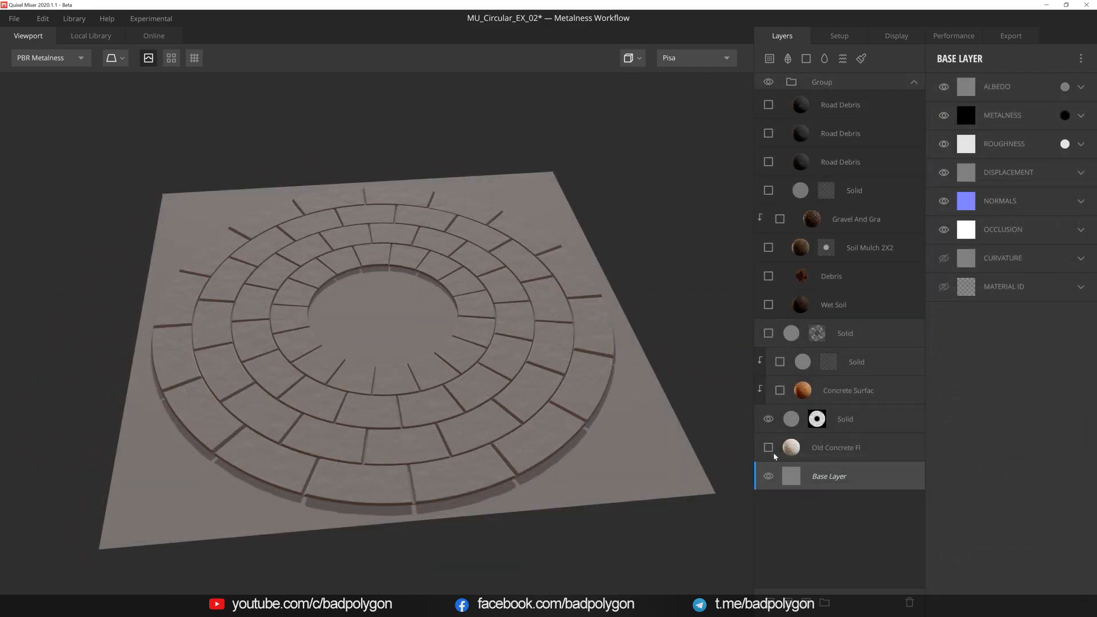
Turn on the Old Concrete, Concrete Surface, clipped Solid and brick-variation Solid layers
left_click(768, 447)
left_click(779, 390)
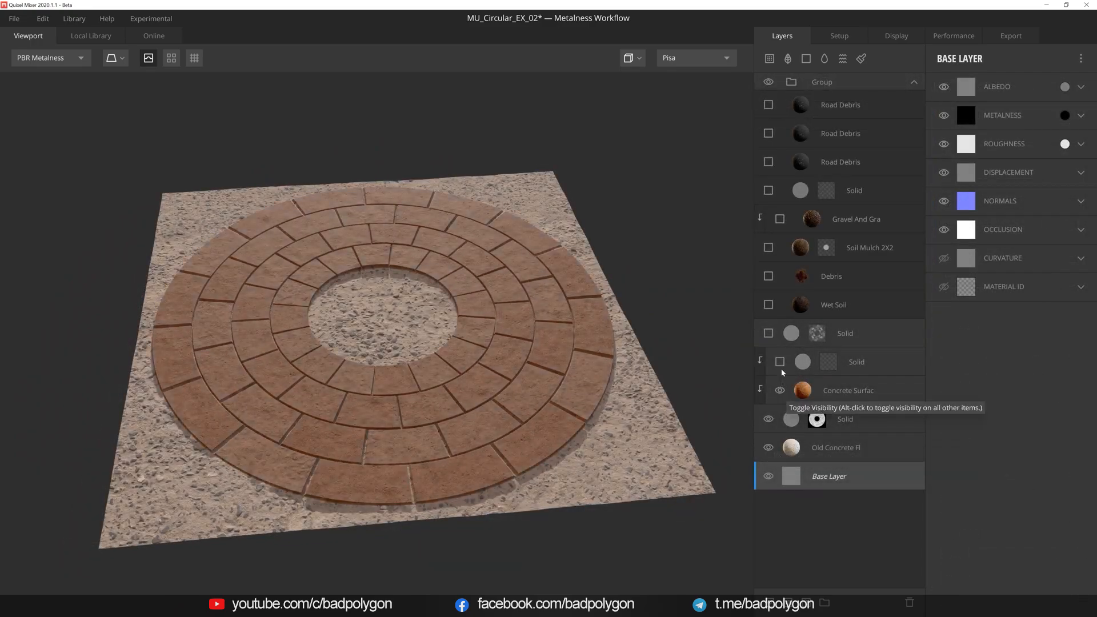
left_click(780, 362)
left_click(768, 333)
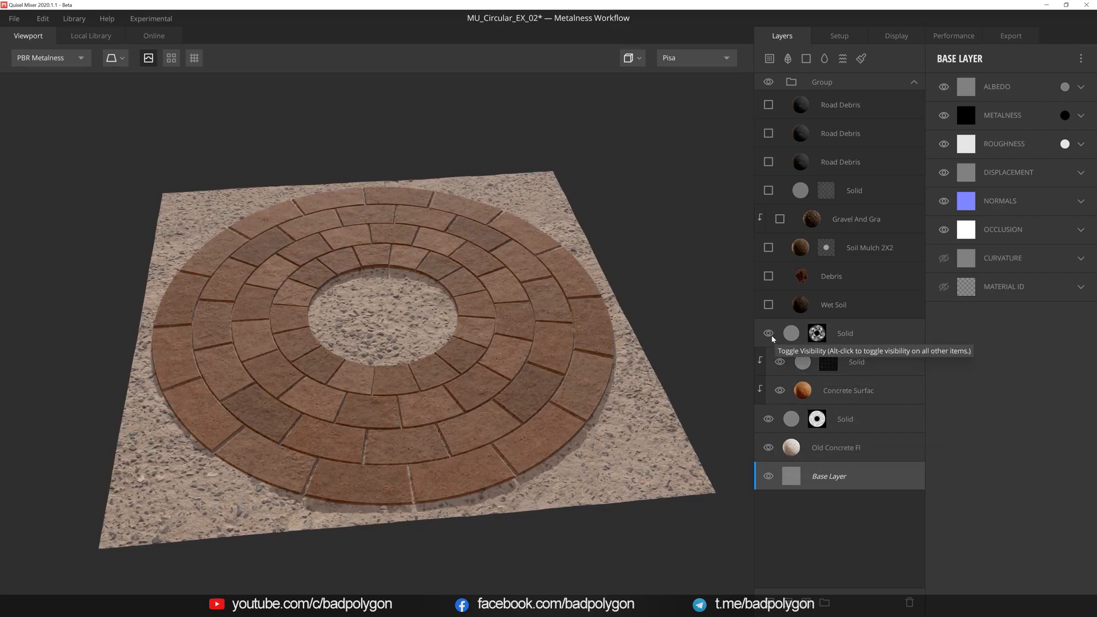
Turn on the Wet Soil, Debris, Soil Mulch and clipped Gravel layers in the group
left_click(768, 304)
left_click(768, 276)
left_click(768, 247)
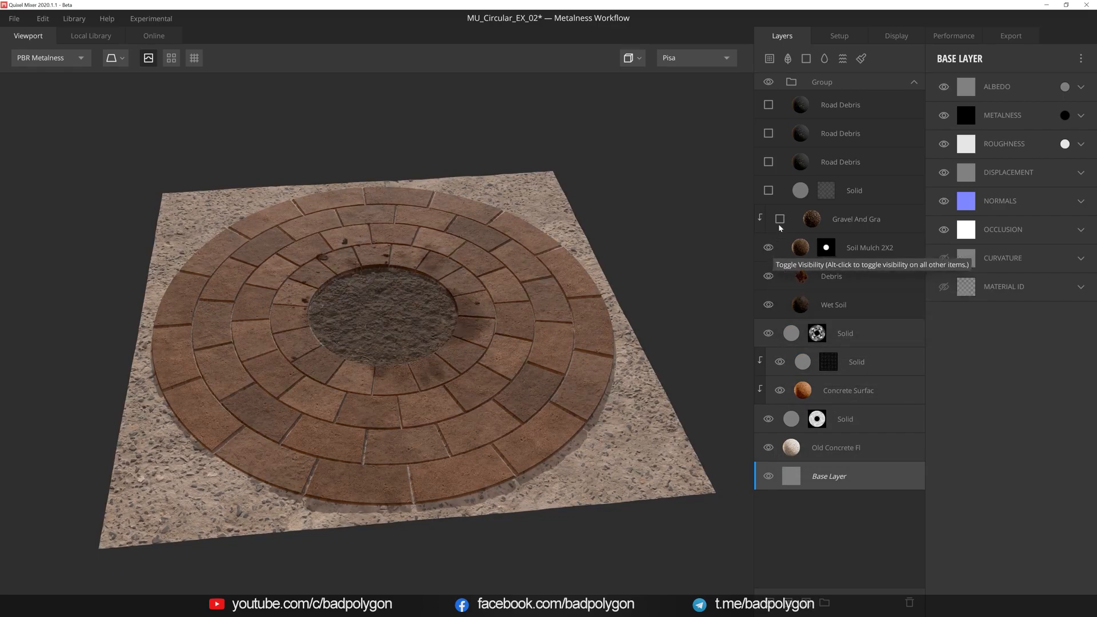
left_click(780, 219)
Turn on the group's Solid layer and all three Road Debris layers, and inspect the paving from another angle
left_click(768, 191)
left_click(769, 162)
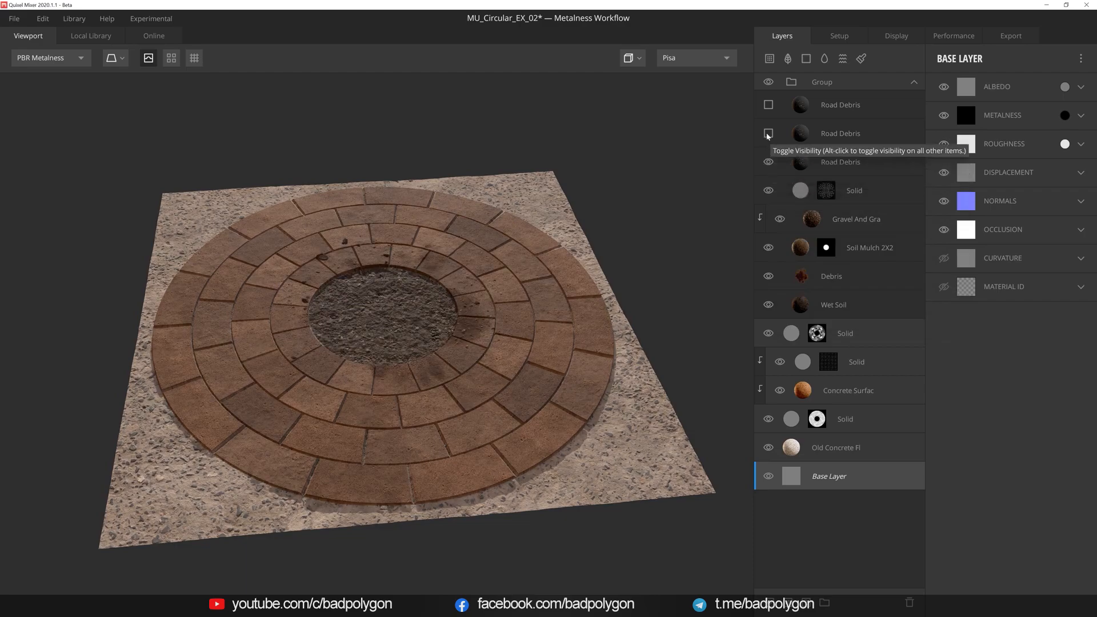
left_click(768, 133)
left_click(768, 105)
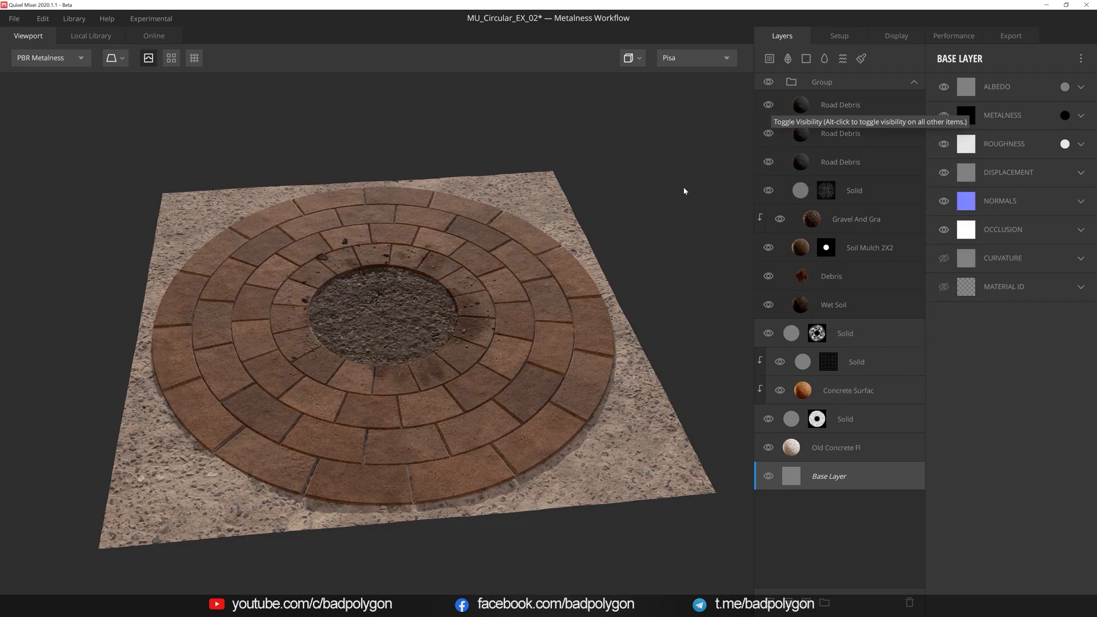
left_click_drag(628, 289, 453, 292)
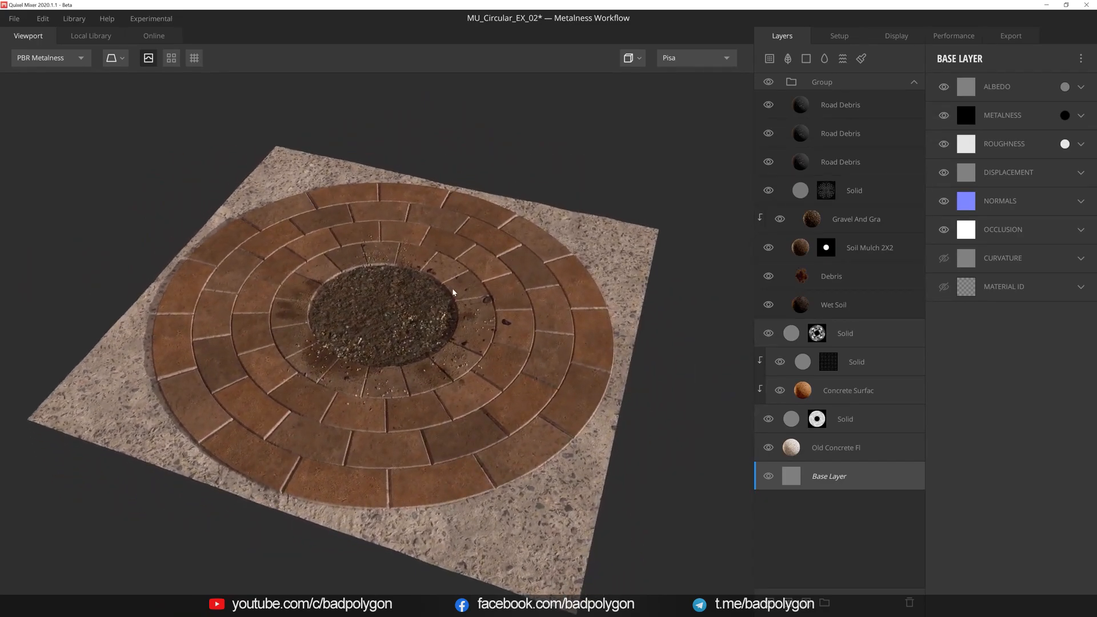